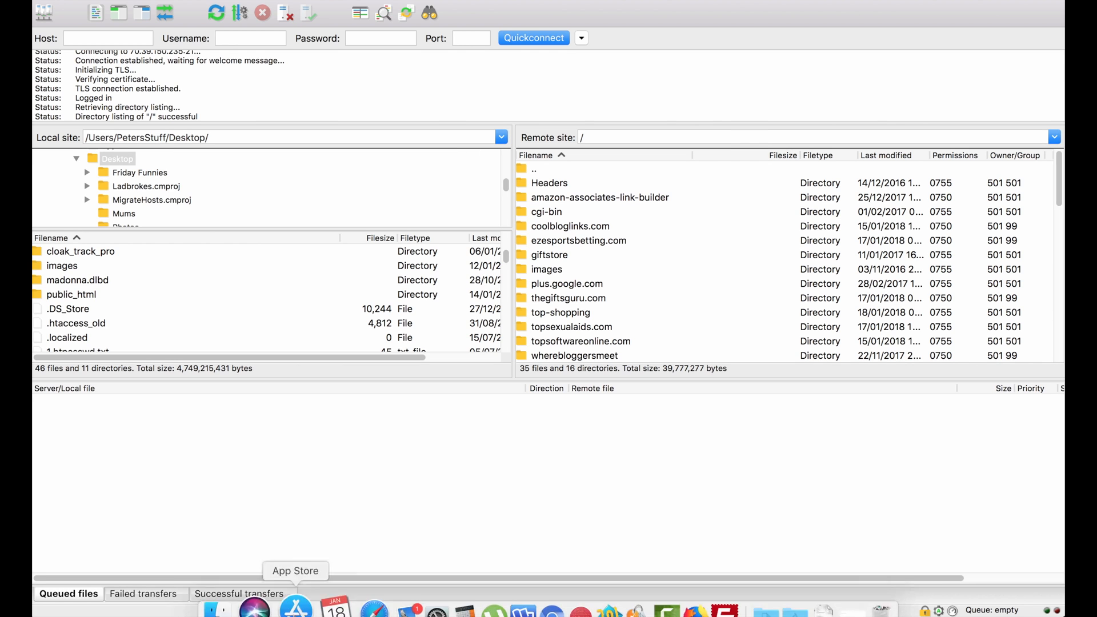
Step: Open the local public_html folder on the Desktop and look through the local and remote directory listings
{"action": "left_click", "coordinate": [74, 295]}
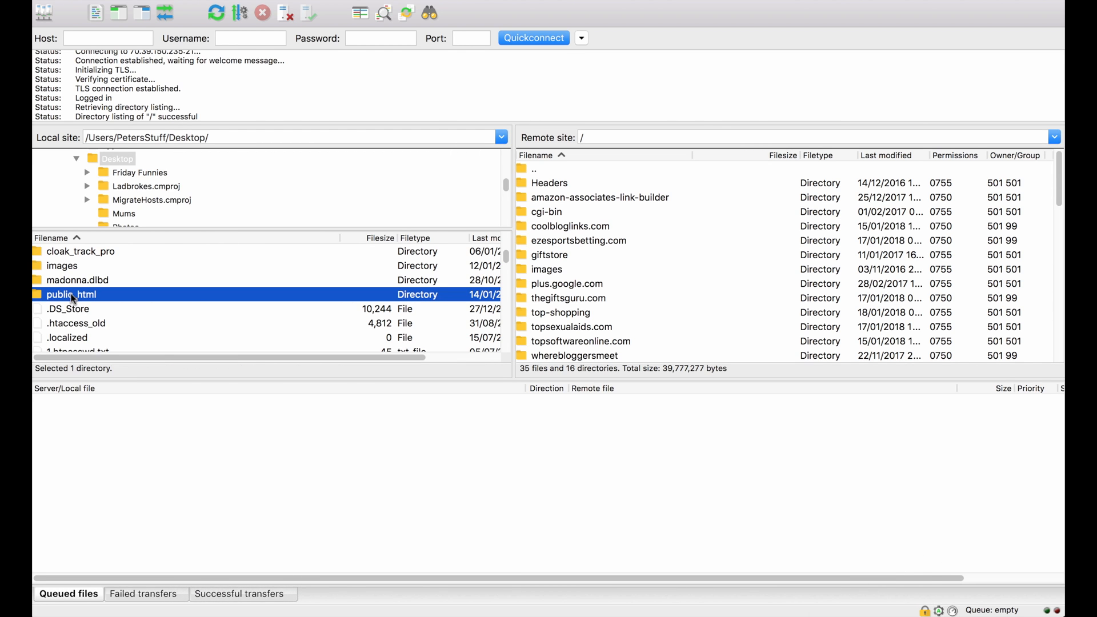
{"action": "double_click", "coordinate": [73, 295]}
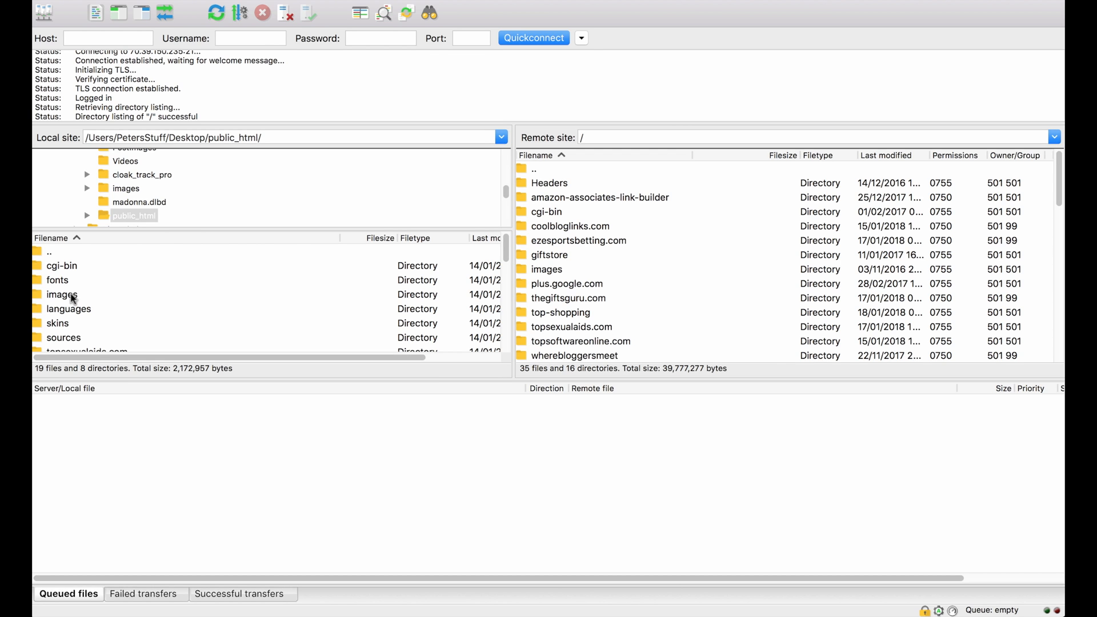
{"action": "scroll", "coordinate": [68, 291], "scroll_direction": "down", "scroll_amount": 3}
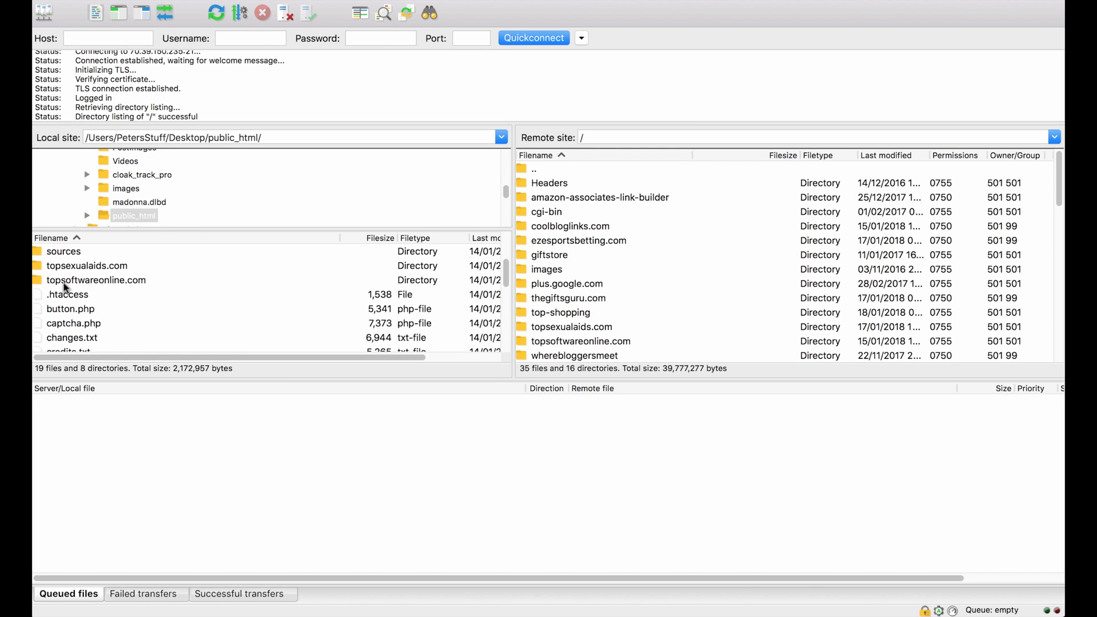
{"action": "scroll", "coordinate": [65, 287], "scroll_direction": "up", "scroll_amount": 3}
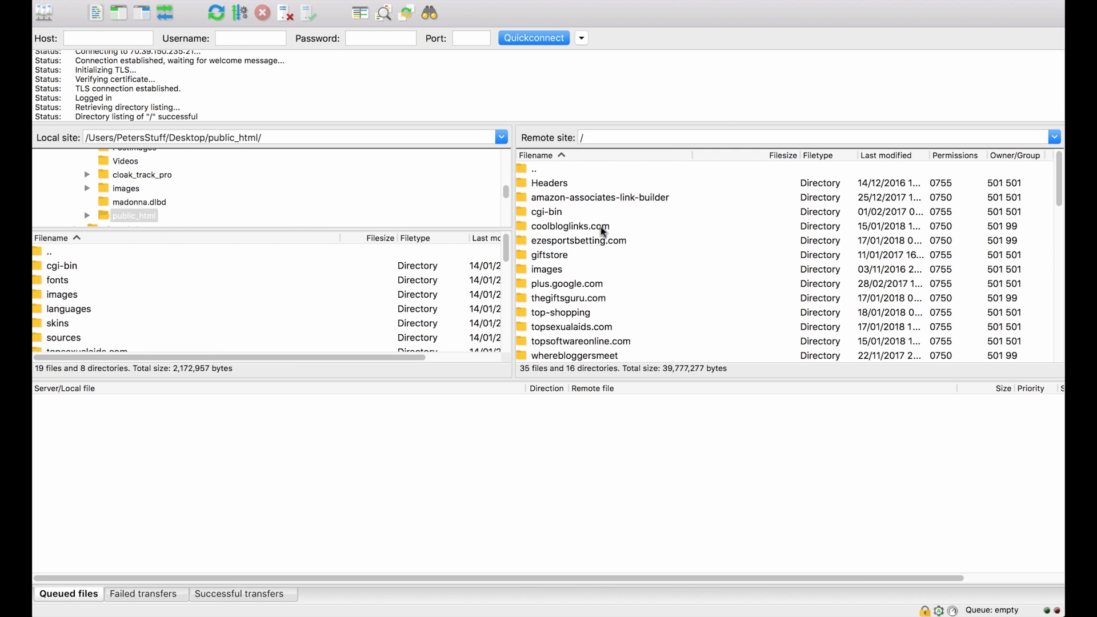
{"action": "scroll", "coordinate": [612, 262], "scroll_direction": "down", "scroll_amount": 4}
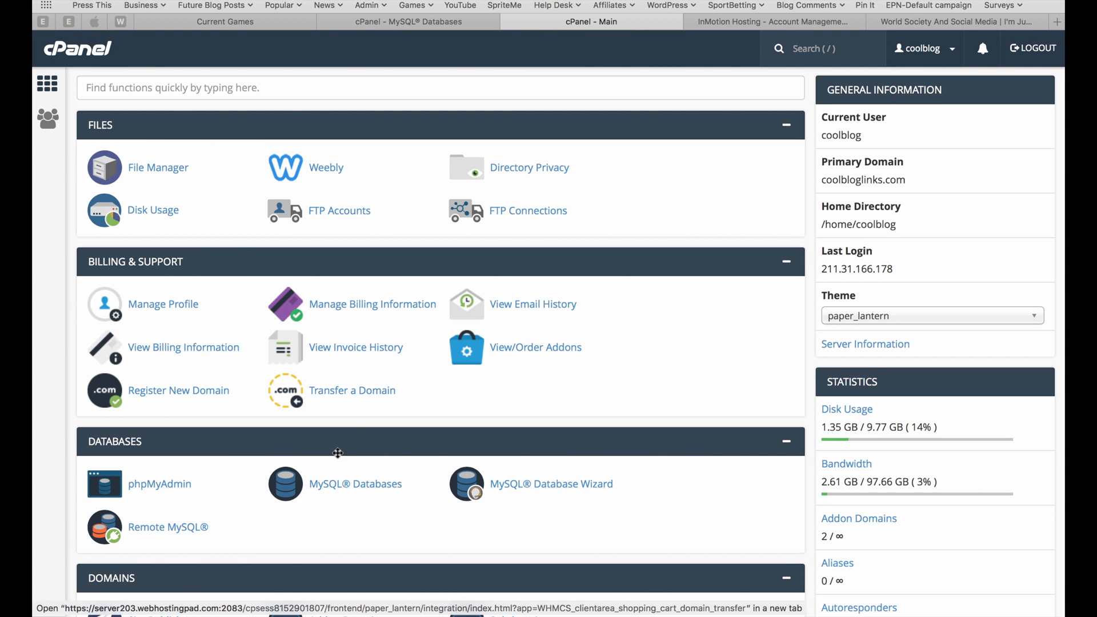
Step: In cPanel, create an addon domain newhost.com with subdomain newhost and document root newhost.com
{"action": "scroll", "coordinate": [341, 478], "scroll_direction": "down", "scroll_amount": 3}
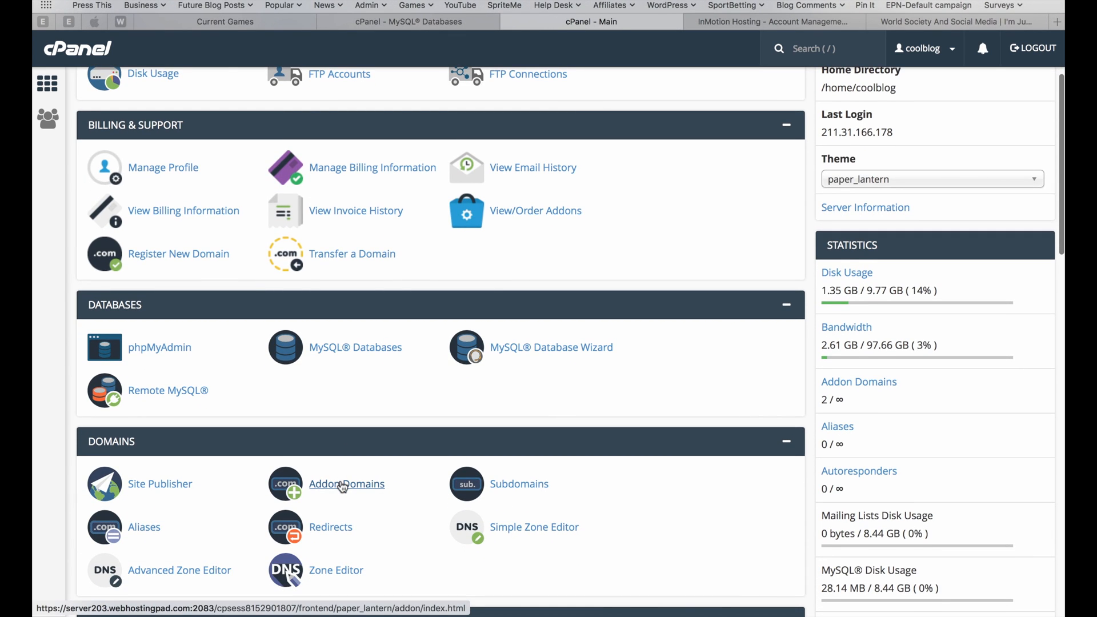
{"action": "left_click", "coordinate": [344, 486]}
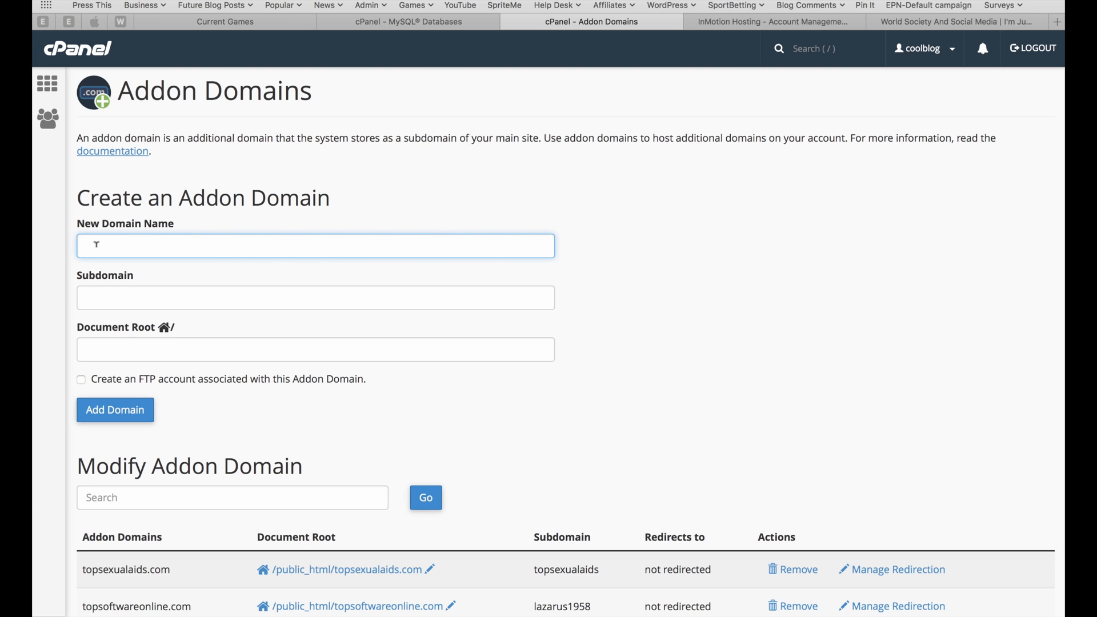
{"action": "type", "text": "new"}
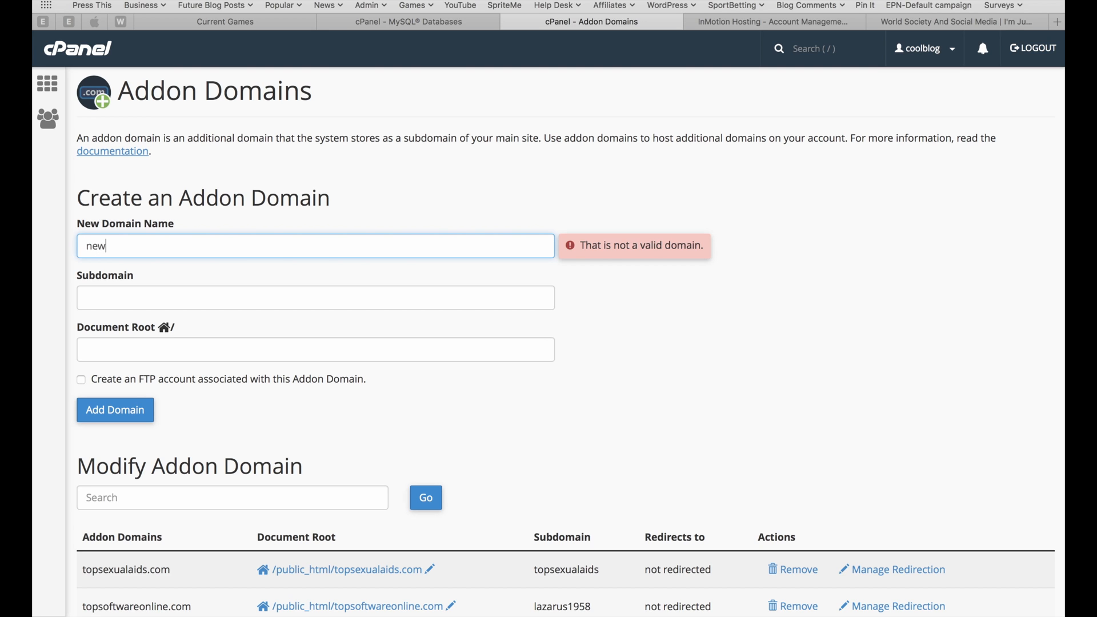
{"action": "type", "text": "host"}
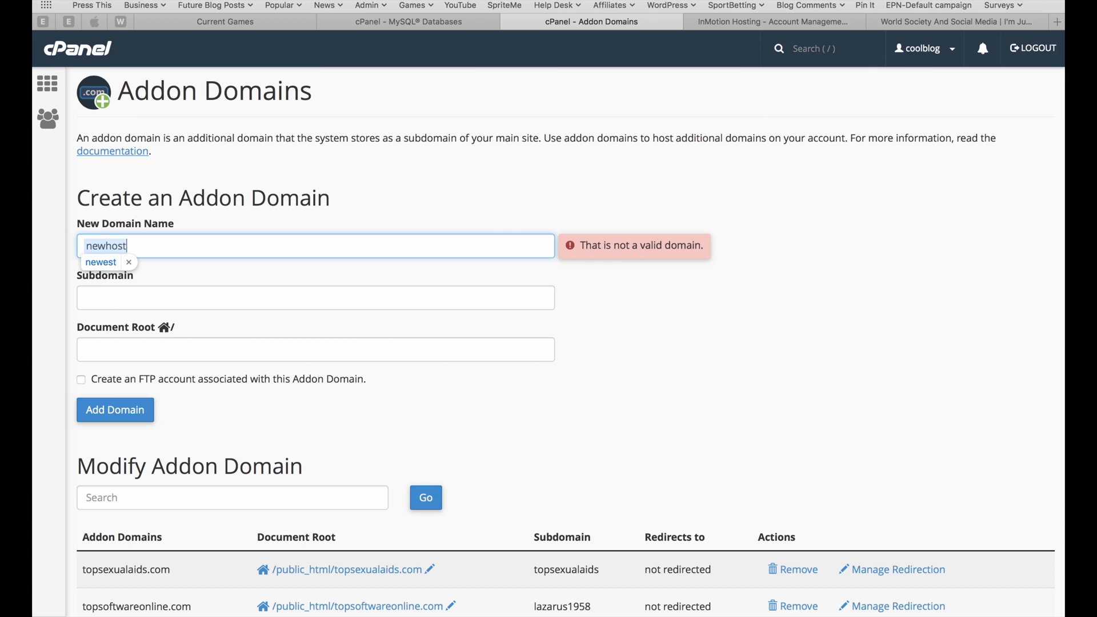
{"action": "left_click", "coordinate": [128, 262]}
{"action": "type", "text": ".com"}
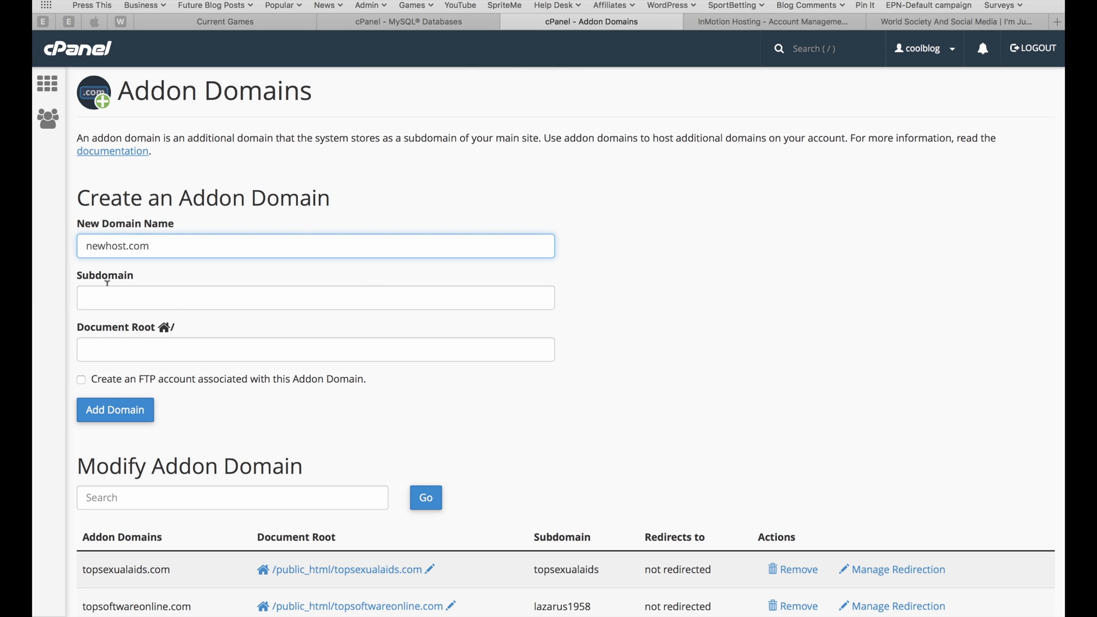
{"action": "key", "text": "Tab"}
{"action": "scroll", "coordinate": [110, 389], "scroll_direction": "down", "scroll_amount": 1}
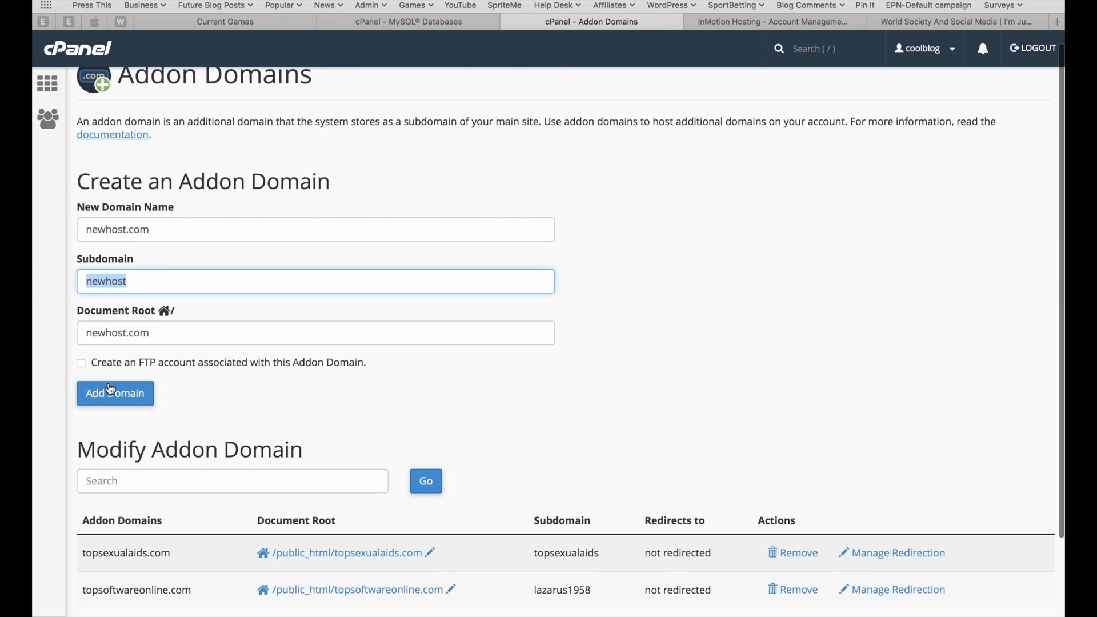
{"action": "left_click", "coordinate": [111, 390]}
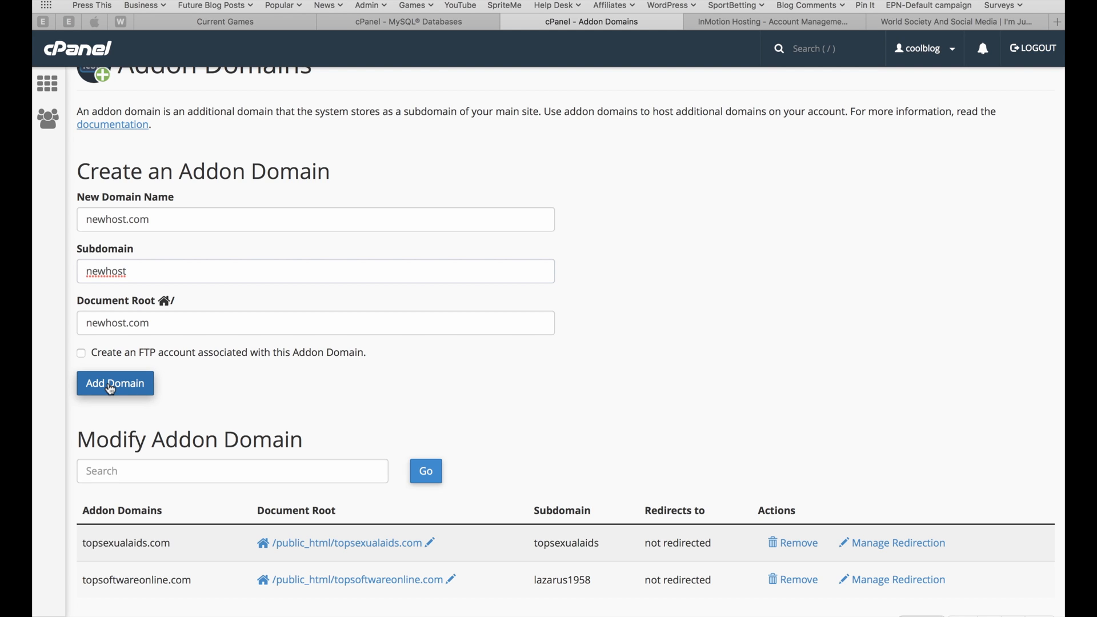
{"action": "left_click", "coordinate": [111, 389]}
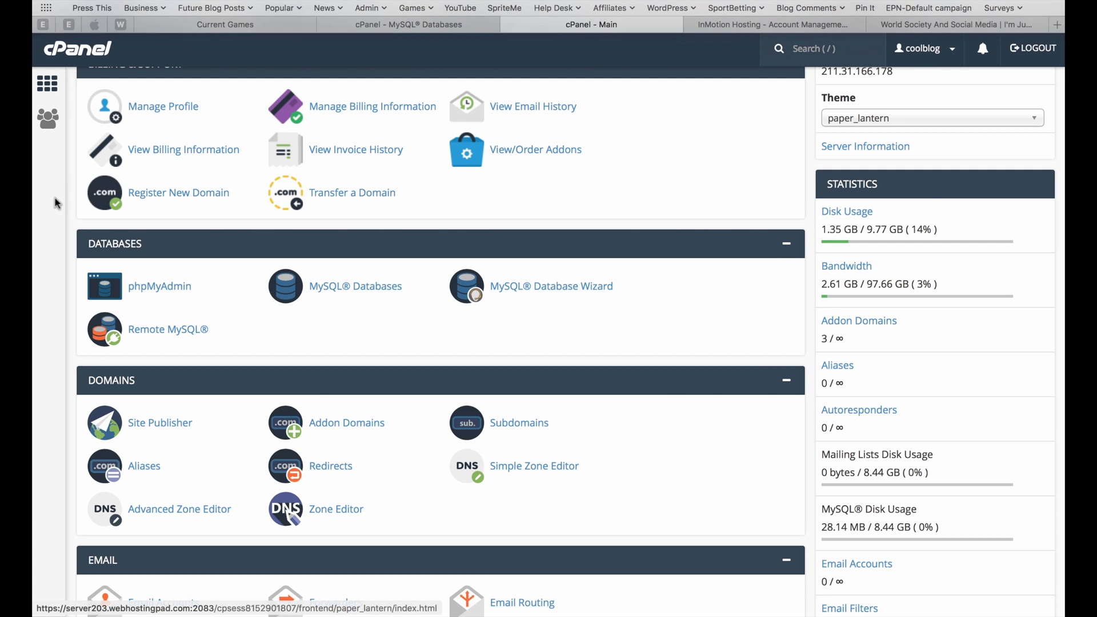
Step: In phpMyAdmin, export all tables of the coolblog_software database with the Quick method in SQL format
{"action": "left_click", "coordinate": [158, 287], "text": "super"}
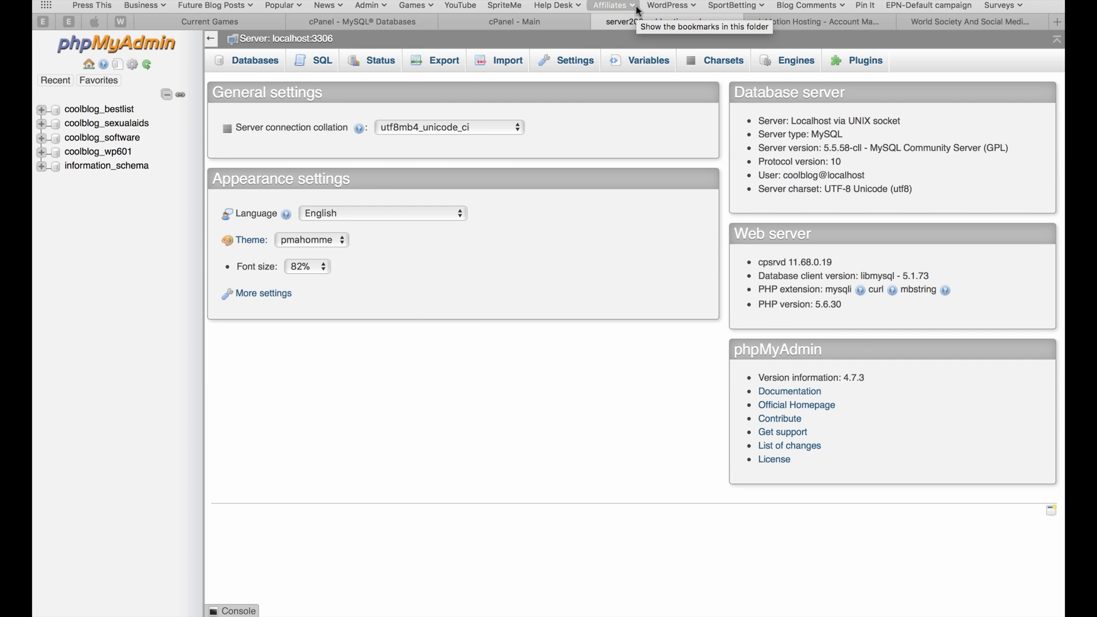
{"action": "left_click", "coordinate": [109, 139]}
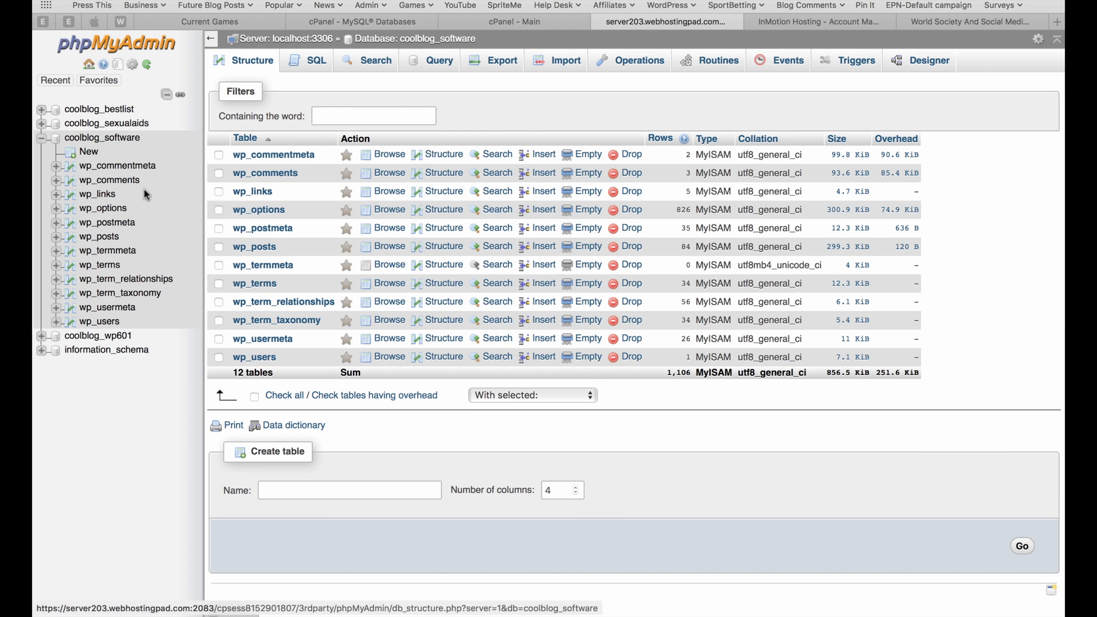
{"action": "left_click", "coordinate": [254, 396]}
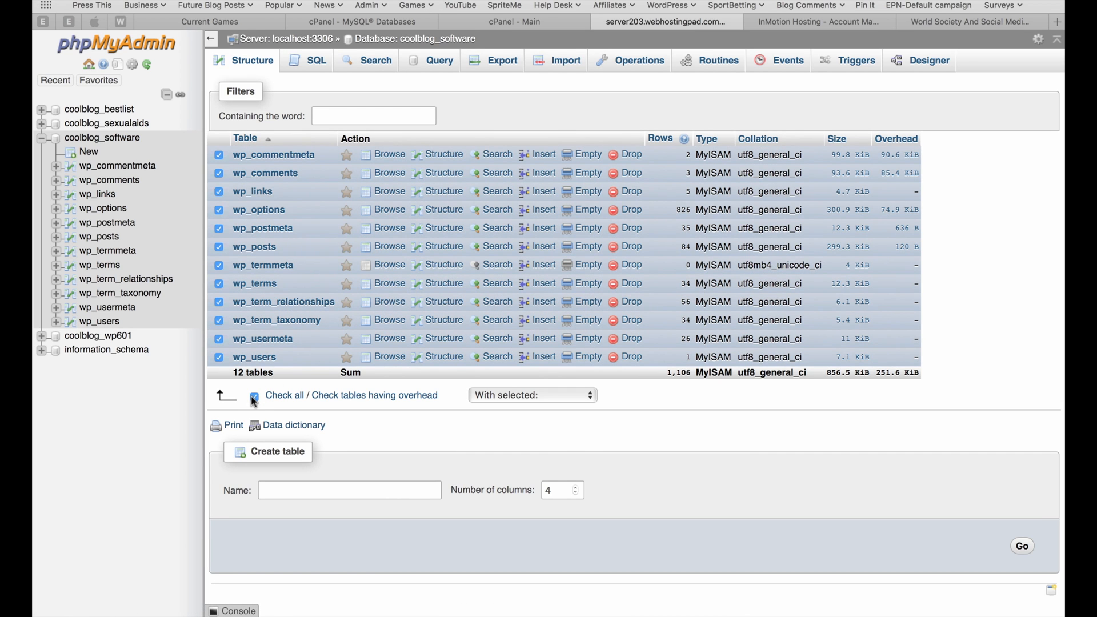
{"action": "left_click", "coordinate": [589, 395]}
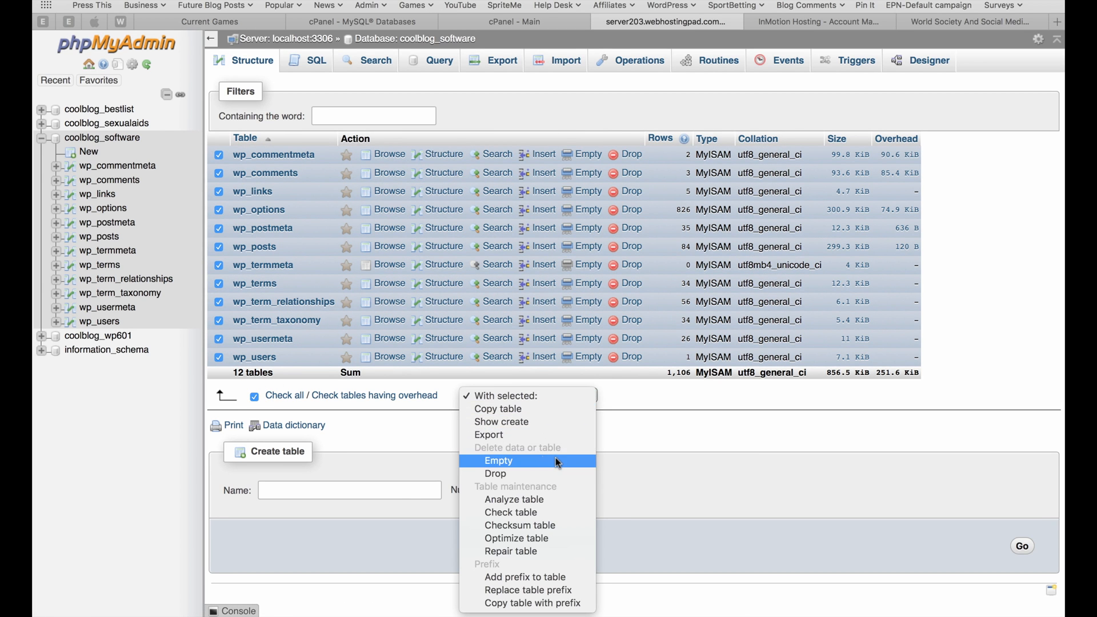
{"action": "left_click", "coordinate": [511, 435]}
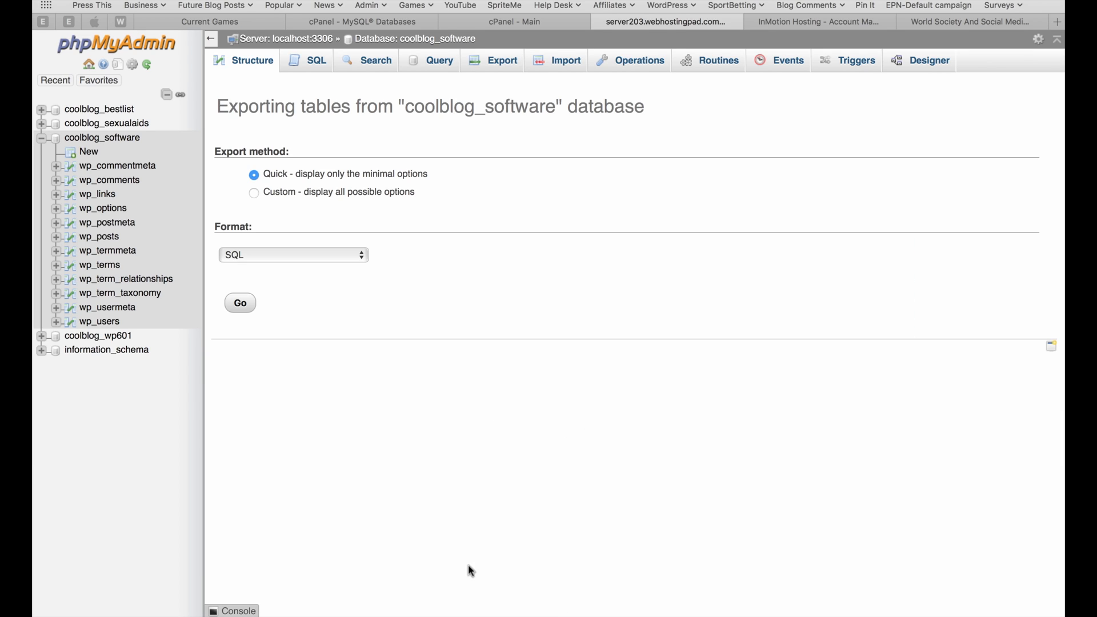
{"action": "left_click", "coordinate": [243, 306]}
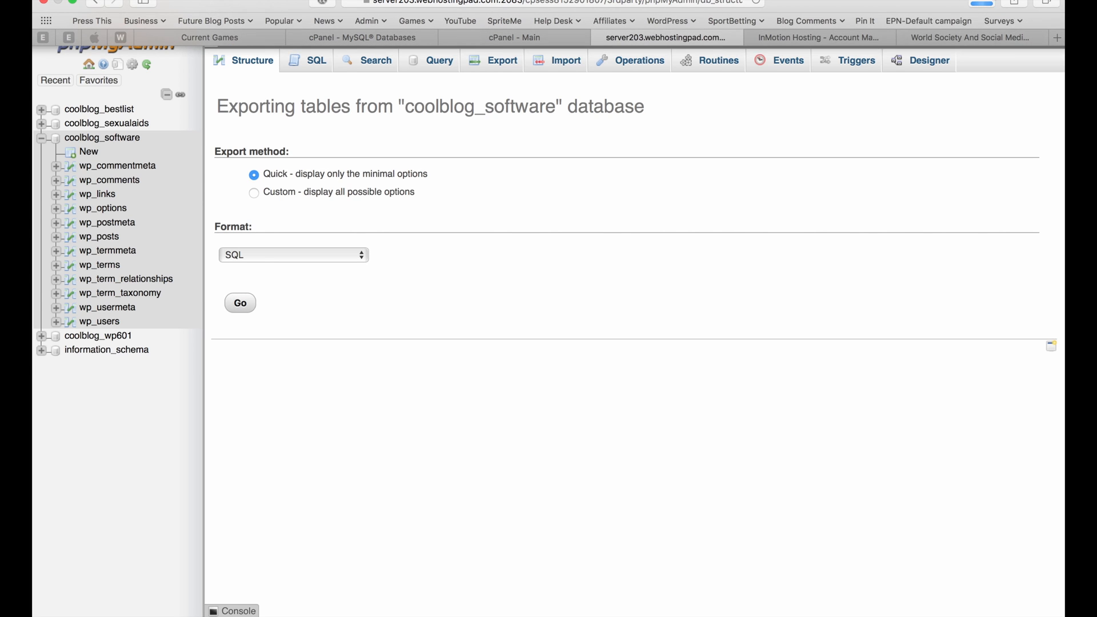
{"action": "left_click", "coordinate": [987, 3]}
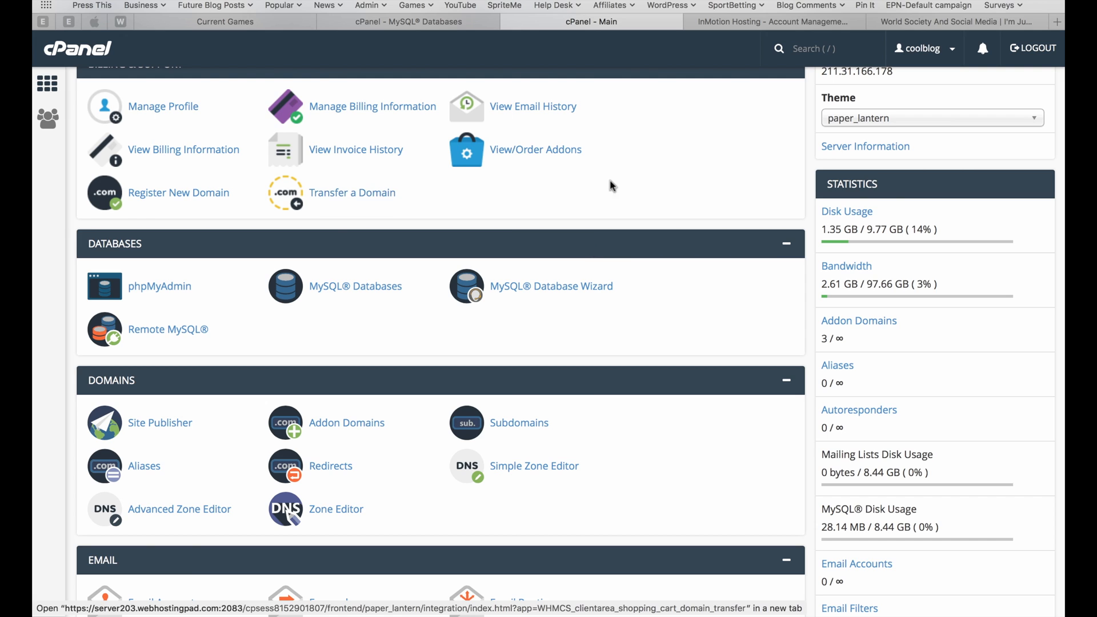
Step: In cPanel, create a new MySQL database named coolblog_hotsoftware and return to the MySQL Databases page
{"action": "left_click", "coordinate": [354, 290]}
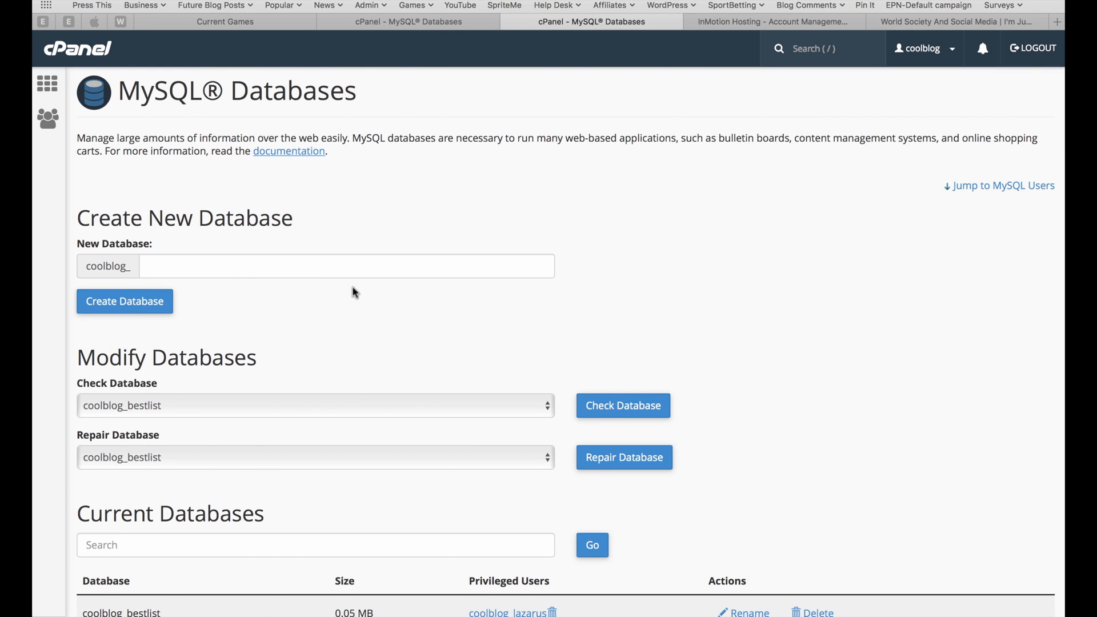
{"action": "left_click", "coordinate": [155, 264]}
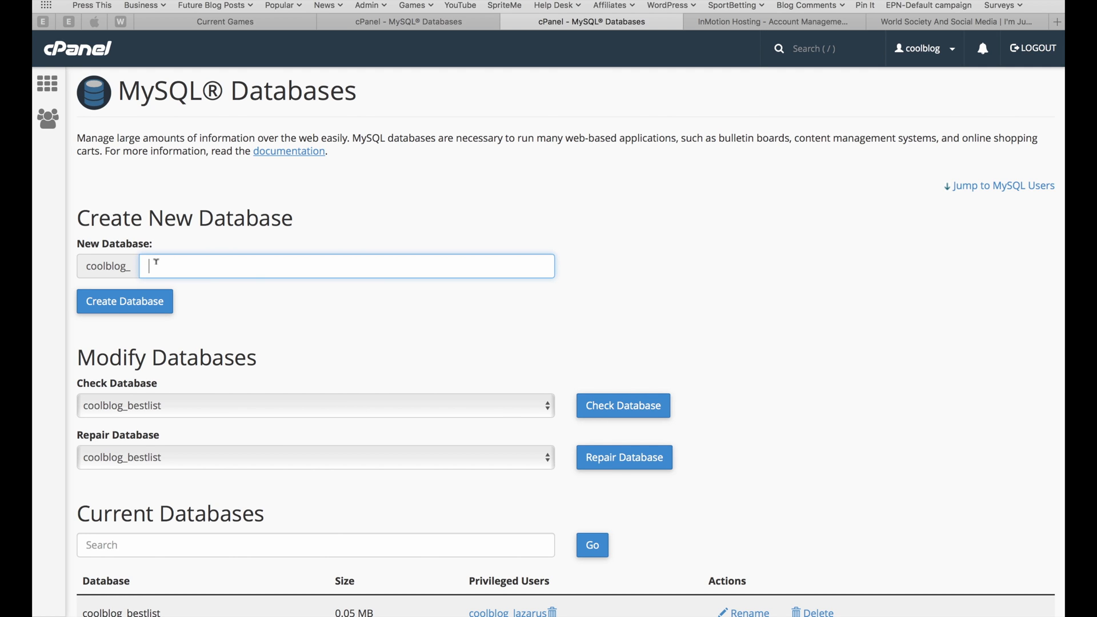
{"action": "type", "text": "hotsoftware"}
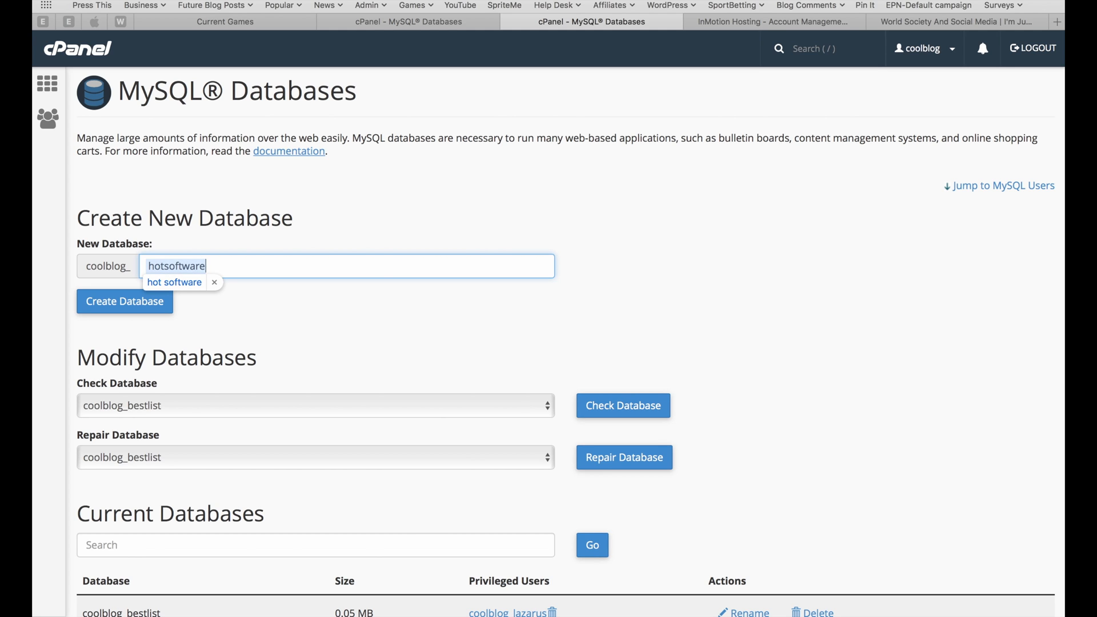
{"action": "left_click", "coordinate": [216, 284]}
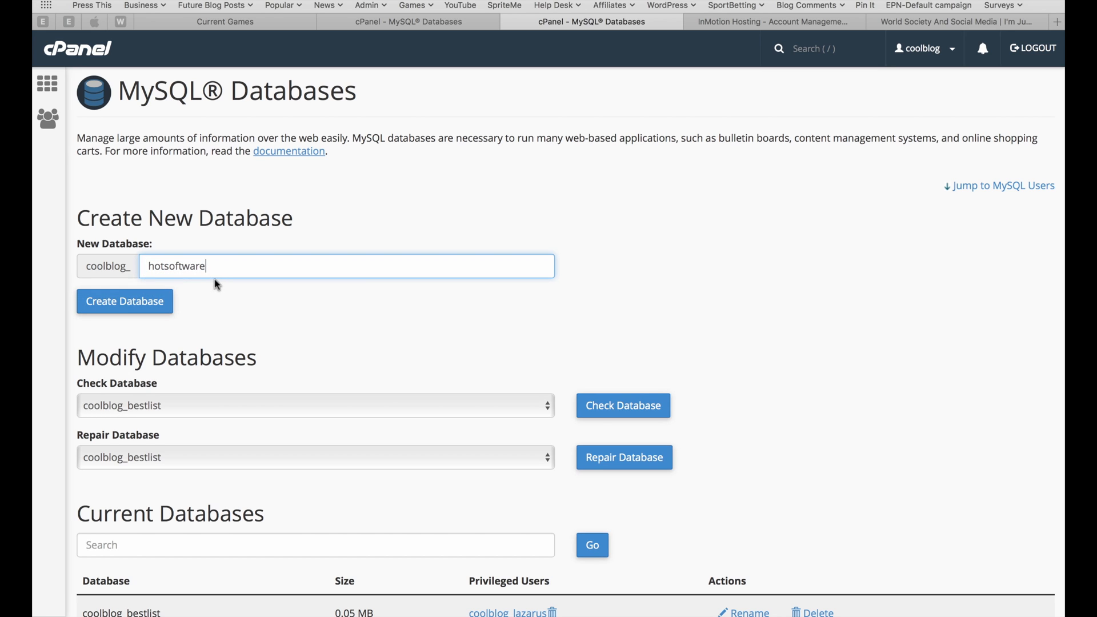
{"action": "left_click", "coordinate": [152, 305]}
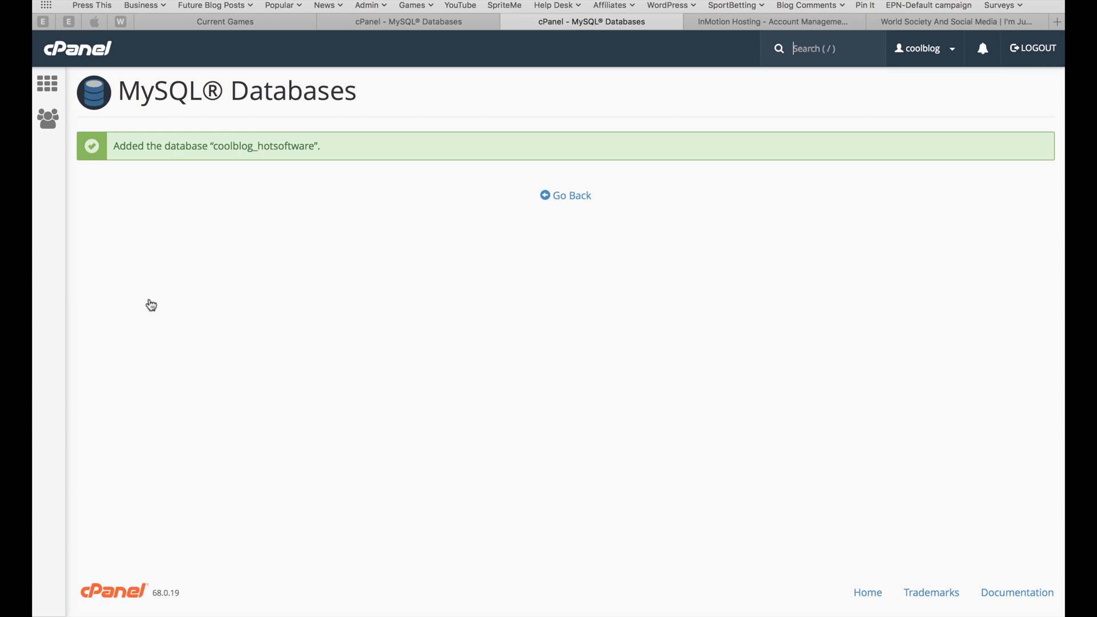
{"action": "left_click", "coordinate": [586, 200]}
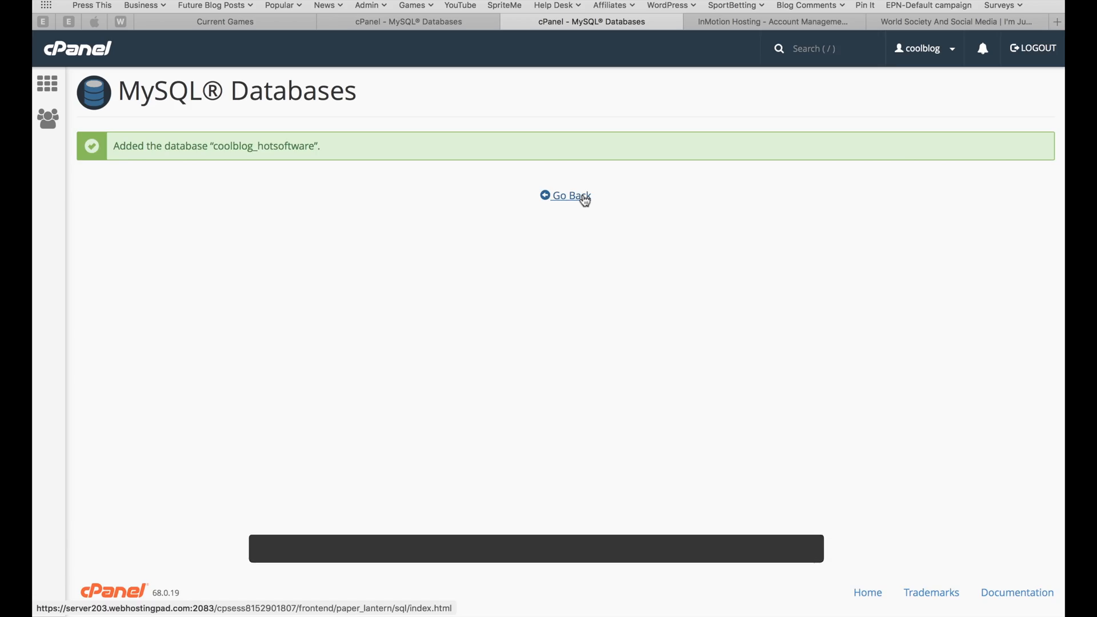
{"action": "left_click", "coordinate": [583, 200]}
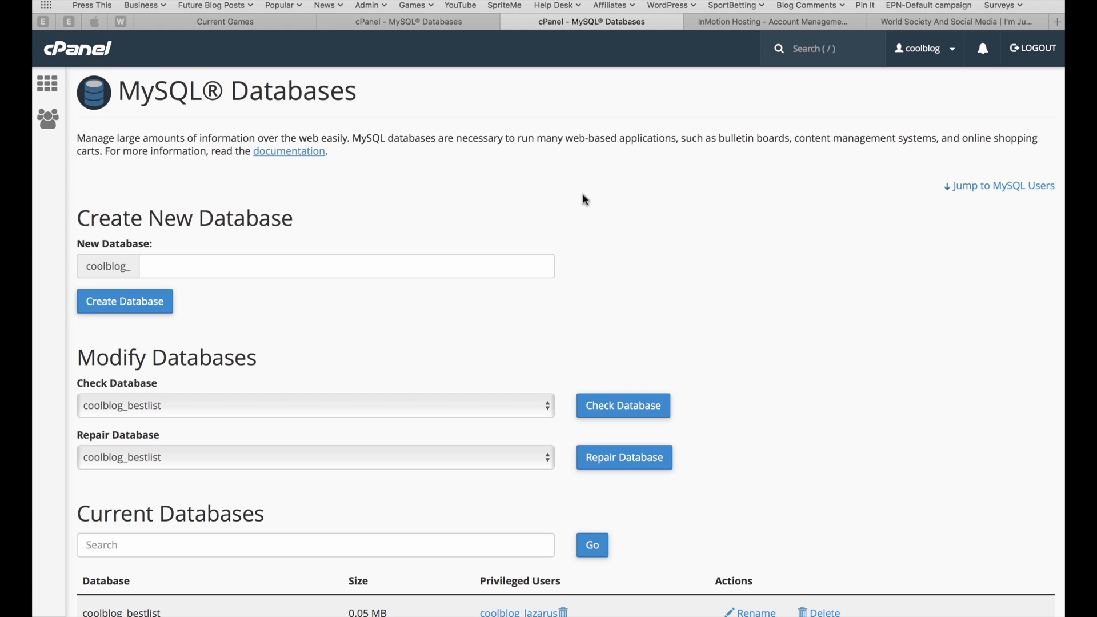
Step: Create the MySQL user coolblog_spunky, fill both password fields with the suggested password, and return to the MySQL Databases page
{"action": "scroll", "coordinate": [586, 200], "scroll_direction": "down", "scroll_amount": 12}
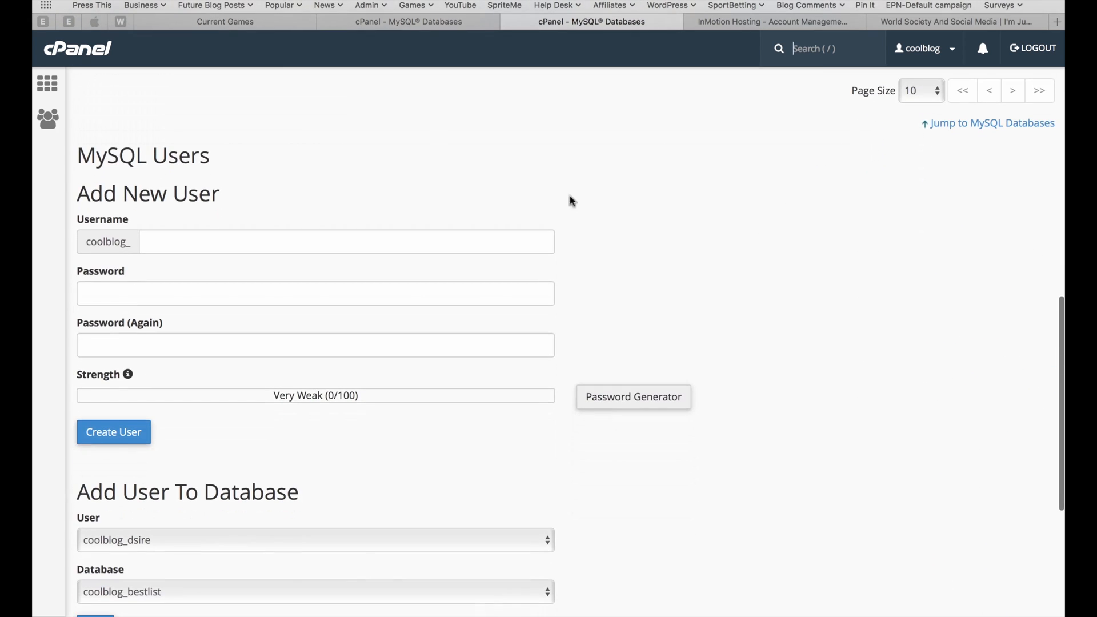
{"action": "left_click", "coordinate": [194, 242]}
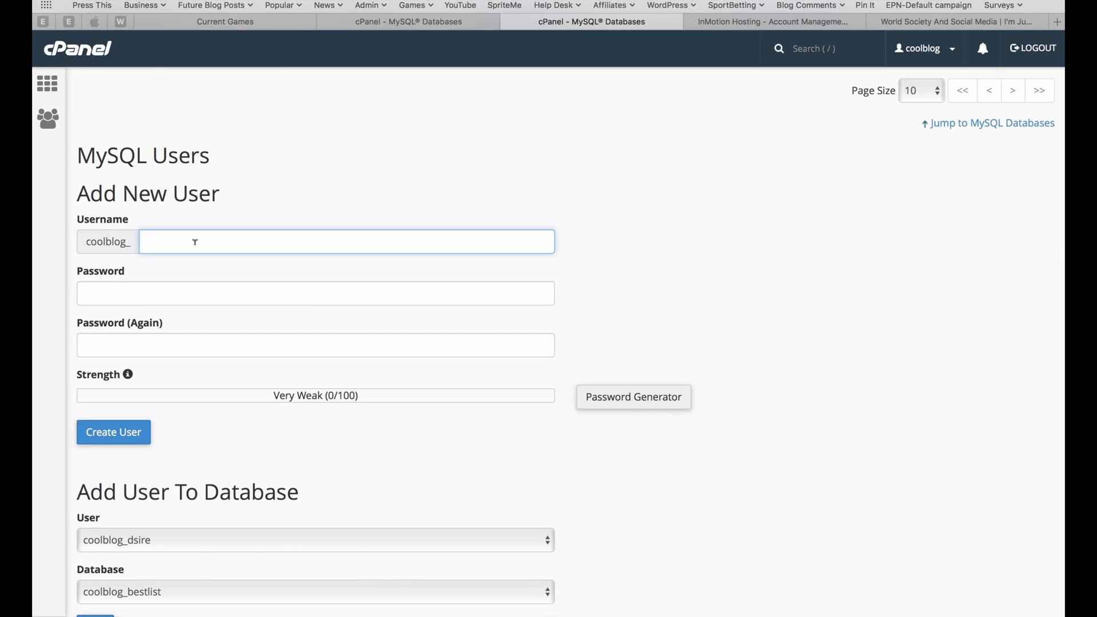
{"action": "type", "text": "spunky"}
{"action": "left_click", "coordinate": [251, 293]}
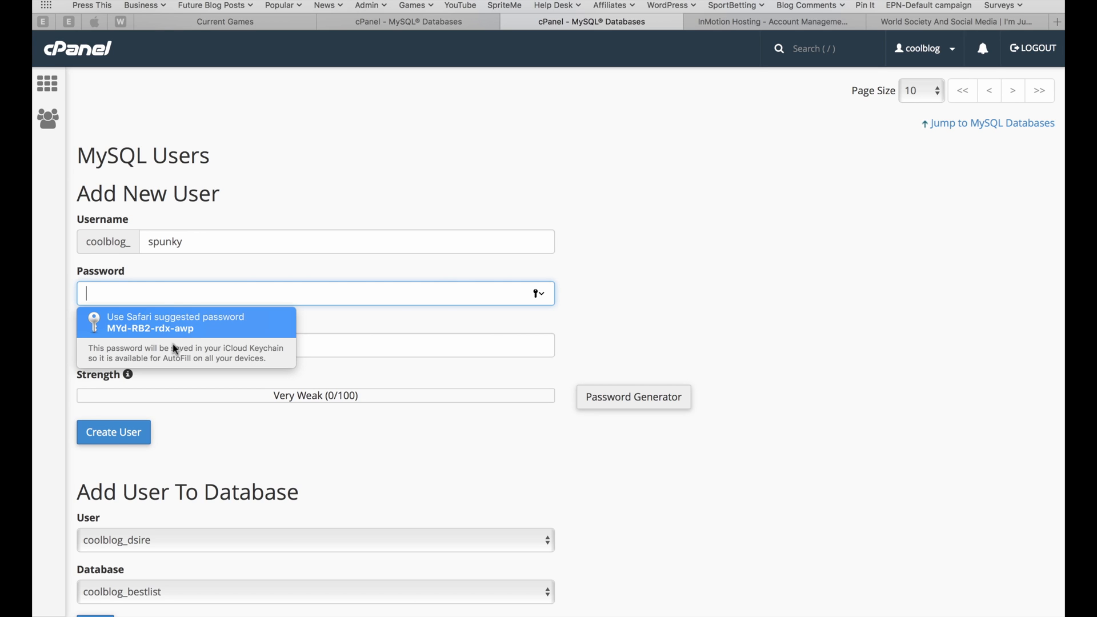
{"action": "left_click", "coordinate": [153, 325]}
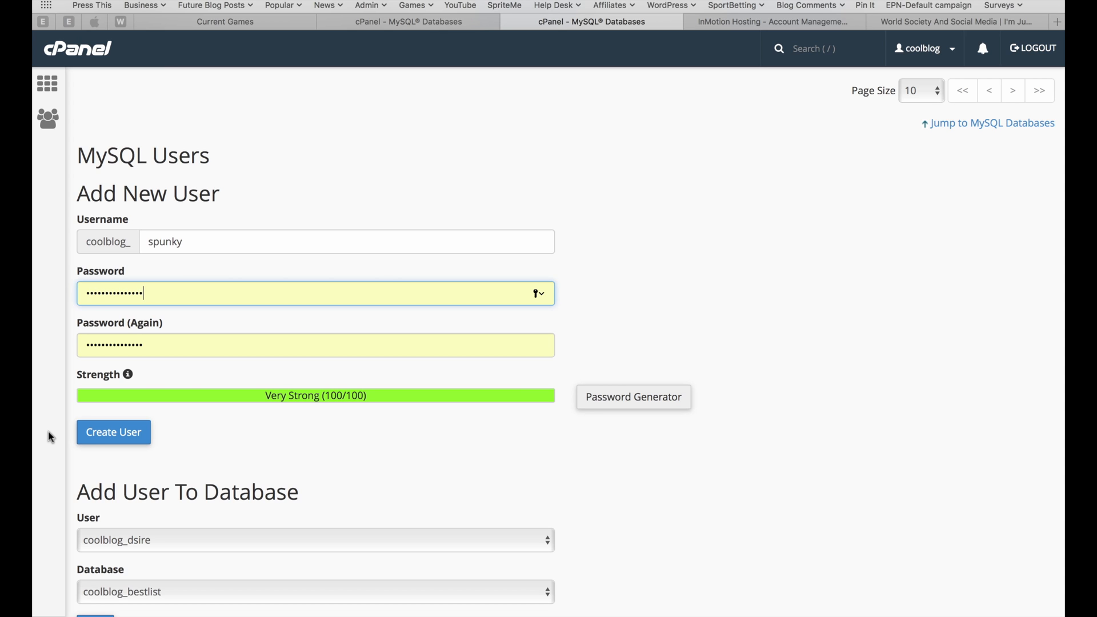
{"action": "left_click", "coordinate": [115, 441]}
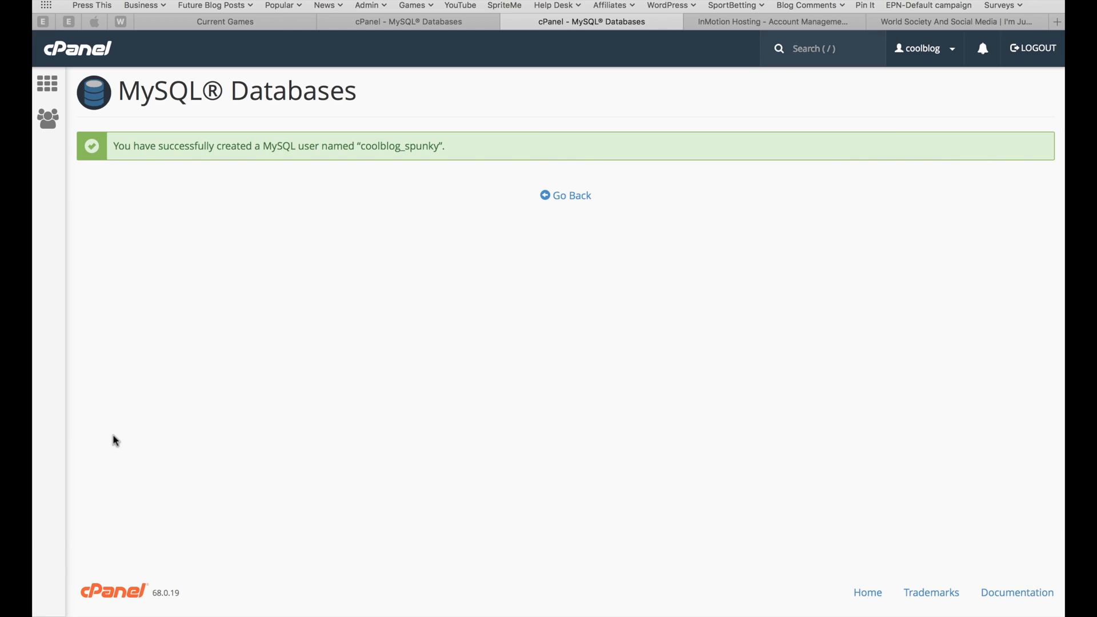
{"action": "left_click", "coordinate": [584, 205]}
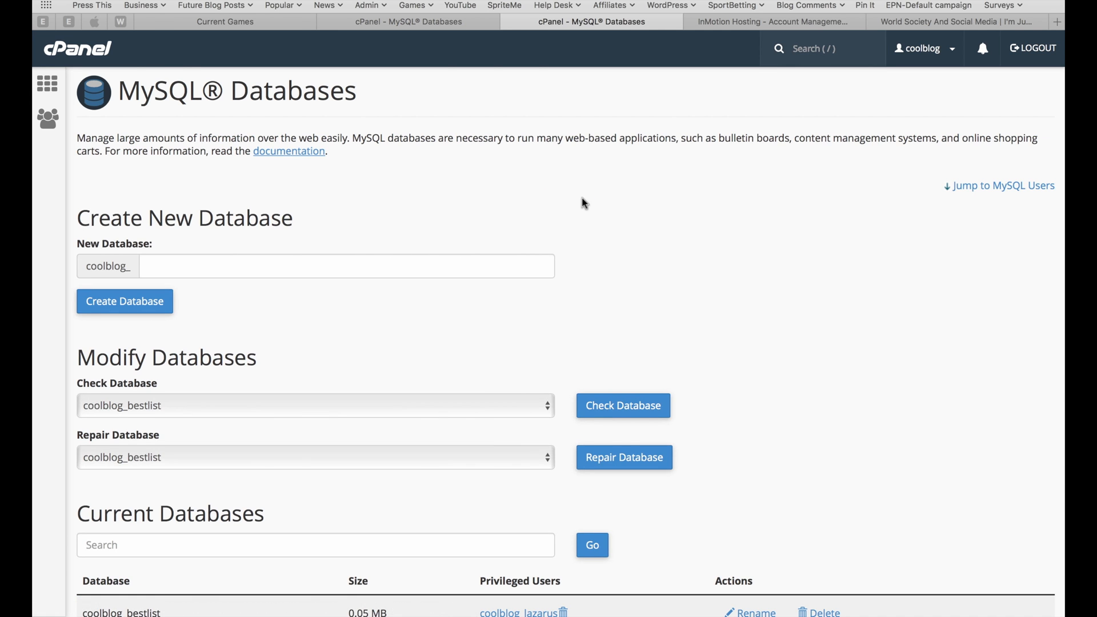
Step: Add the MySQL user coolblog_spunky to the coolblog_hotsoftware database
{"action": "scroll", "coordinate": [584, 204], "scroll_direction": "down", "scroll_amount": 10}
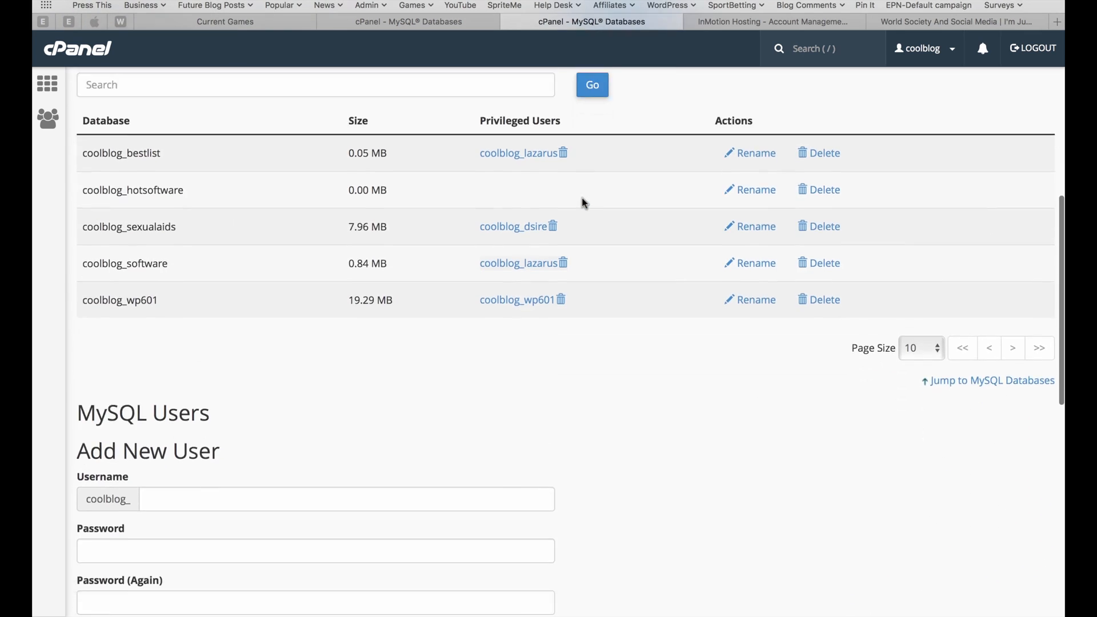
{"action": "scroll", "coordinate": [584, 203], "scroll_direction": "down", "scroll_amount": 10}
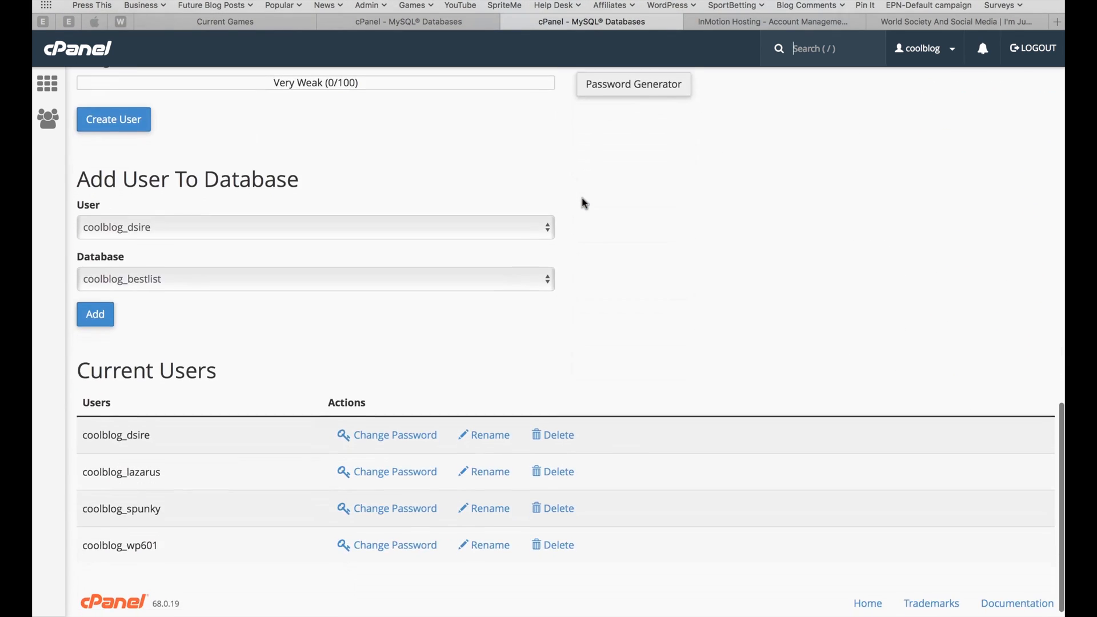
{"action": "left_click", "coordinate": [264, 216]}
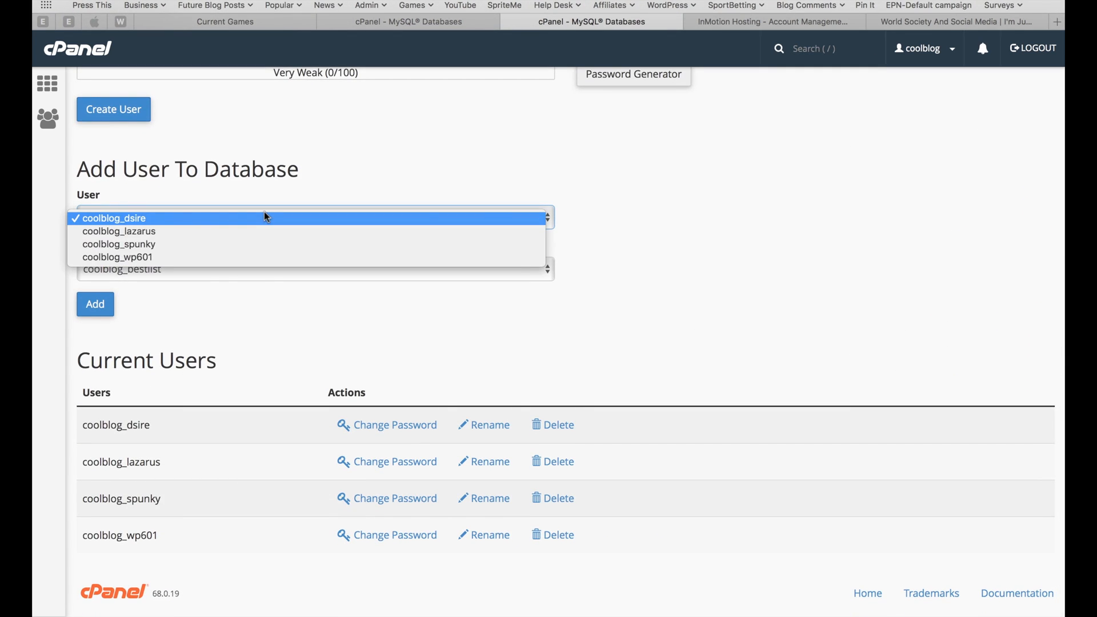
{"action": "left_click", "coordinate": [211, 243]}
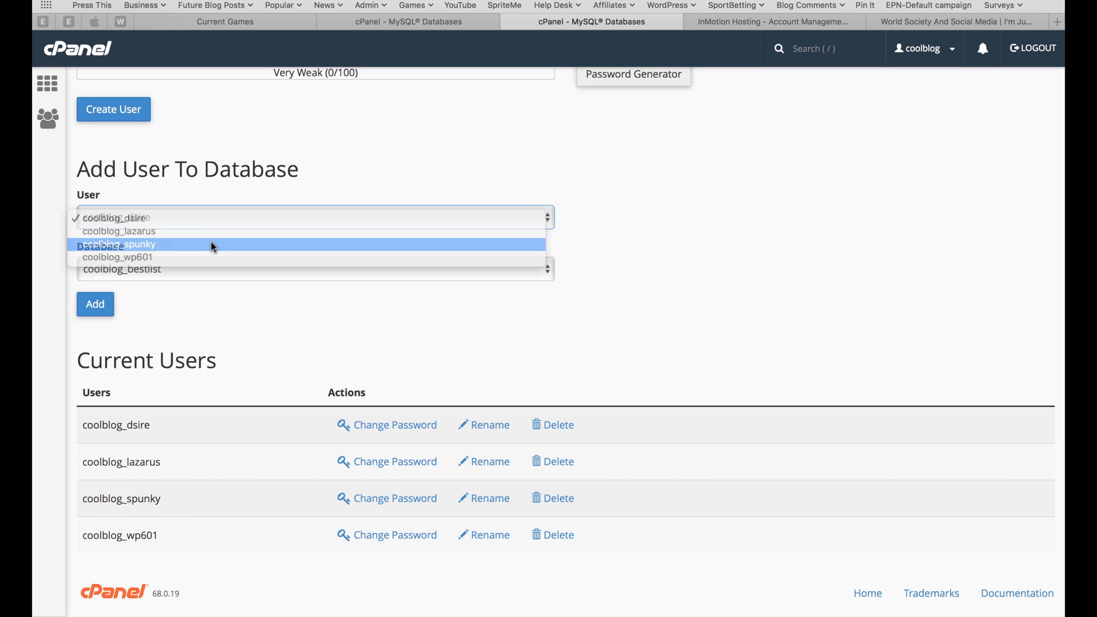
{"action": "left_click", "coordinate": [228, 264]}
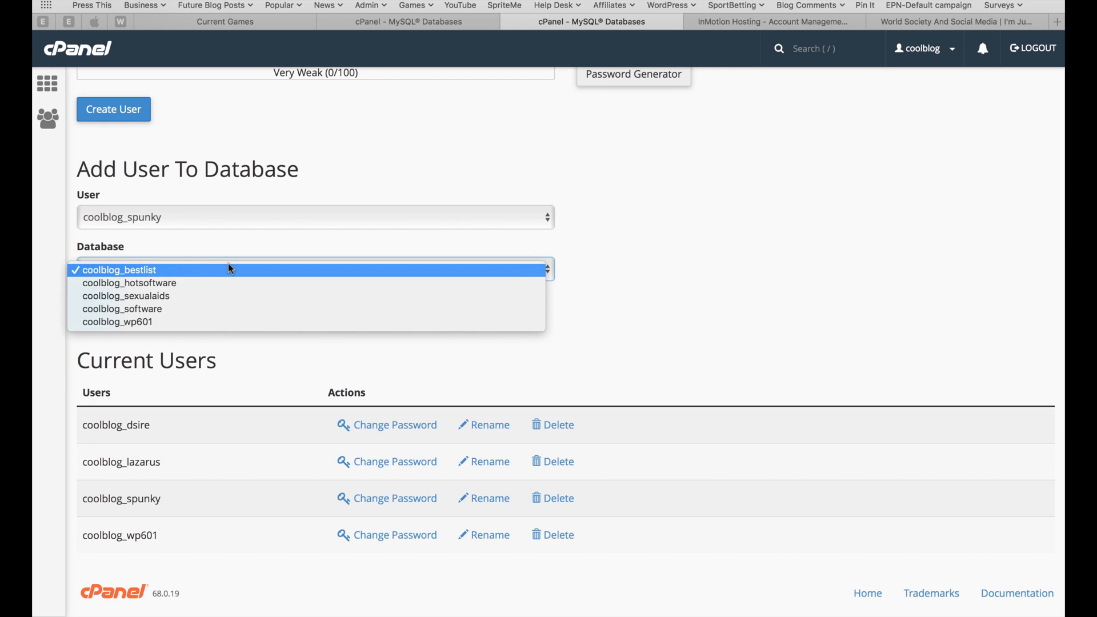
{"action": "left_click", "coordinate": [182, 283]}
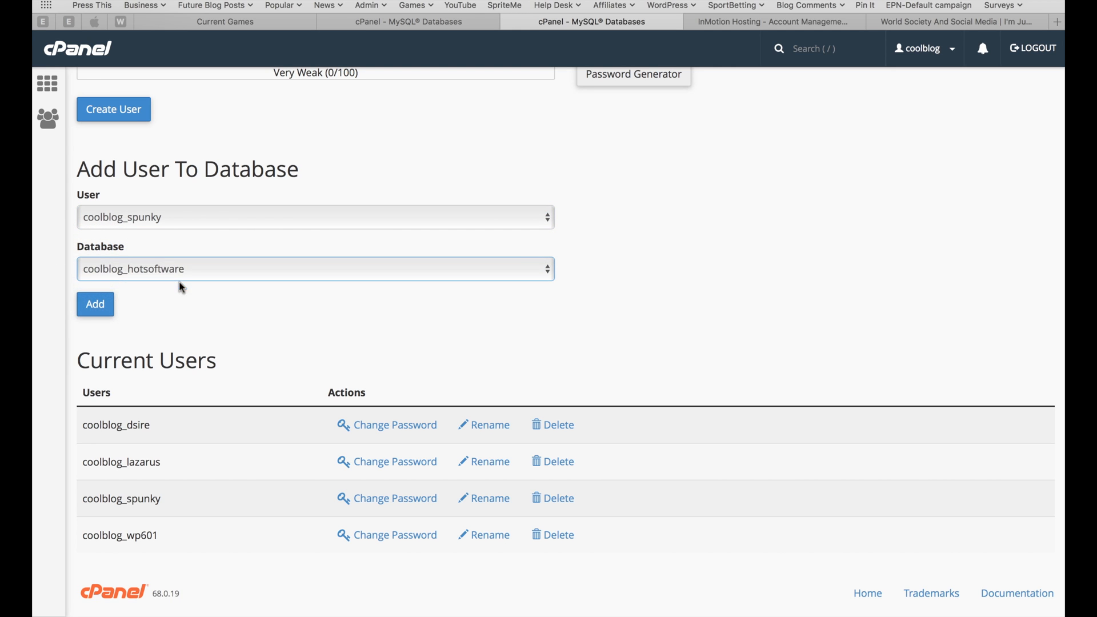
{"action": "left_click", "coordinate": [103, 310]}
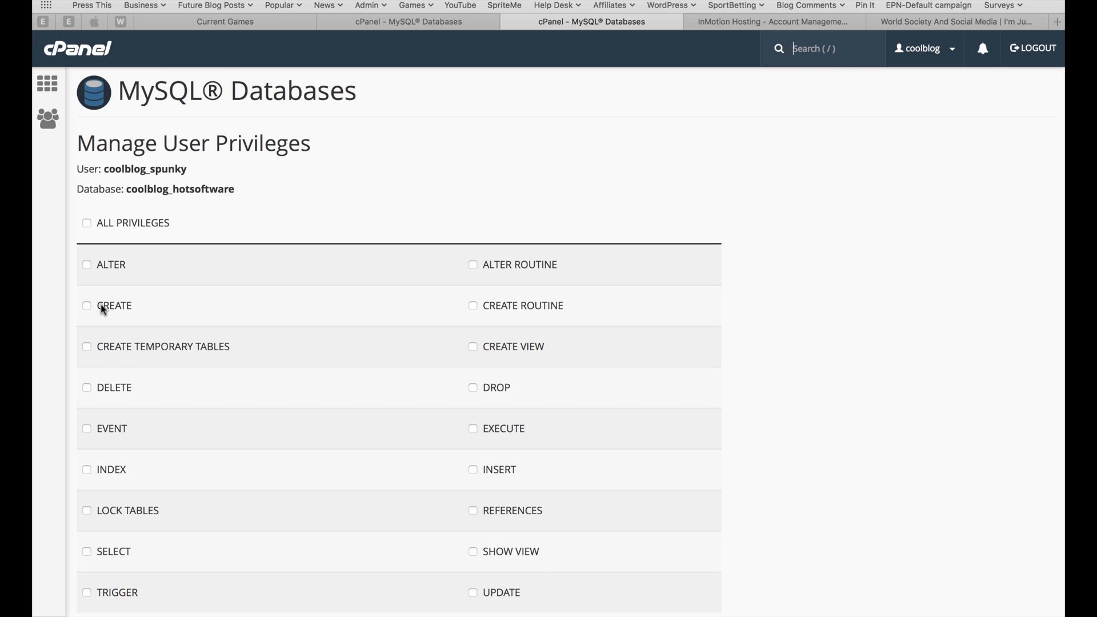
Step: Grant coolblog_spunky all privileges on coolblog_hotsoftware, save the changes, and return to the MySQL Databases page
{"action": "left_click", "coordinate": [87, 223]}
{"action": "scroll", "coordinate": [256, 242], "scroll_direction": "down", "scroll_amount": 2}
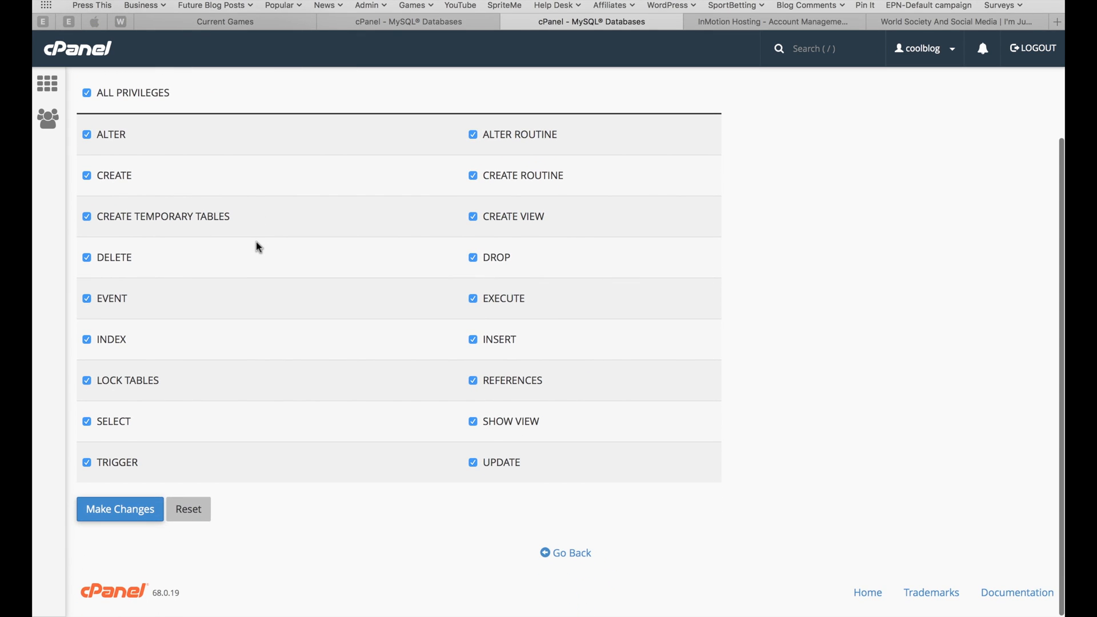
{"action": "left_click", "coordinate": [135, 510]}
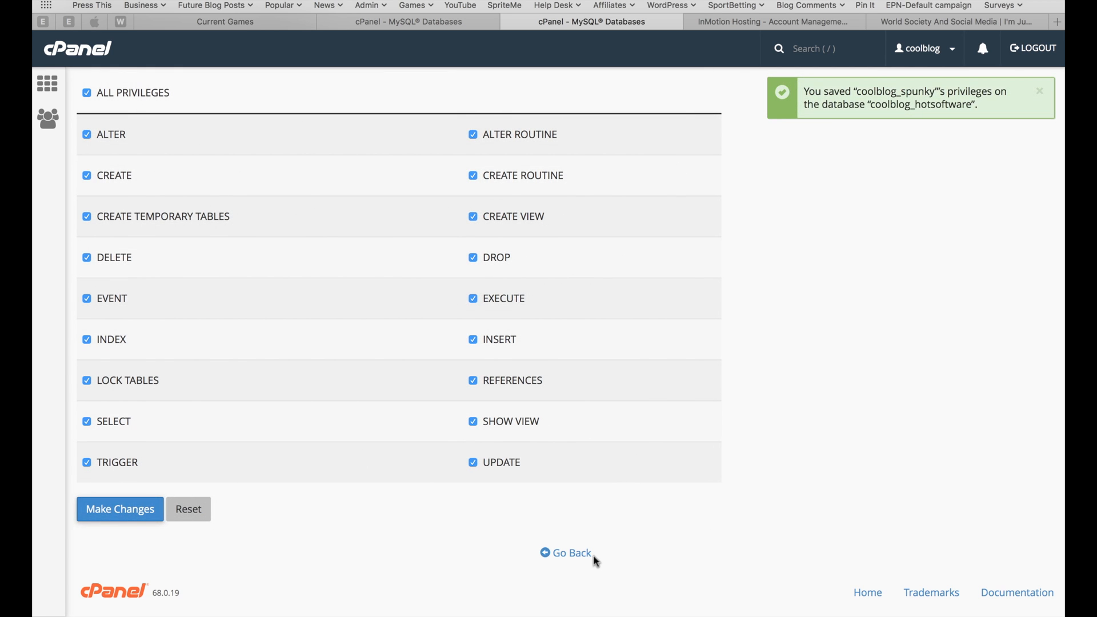
{"action": "left_click", "coordinate": [572, 554]}
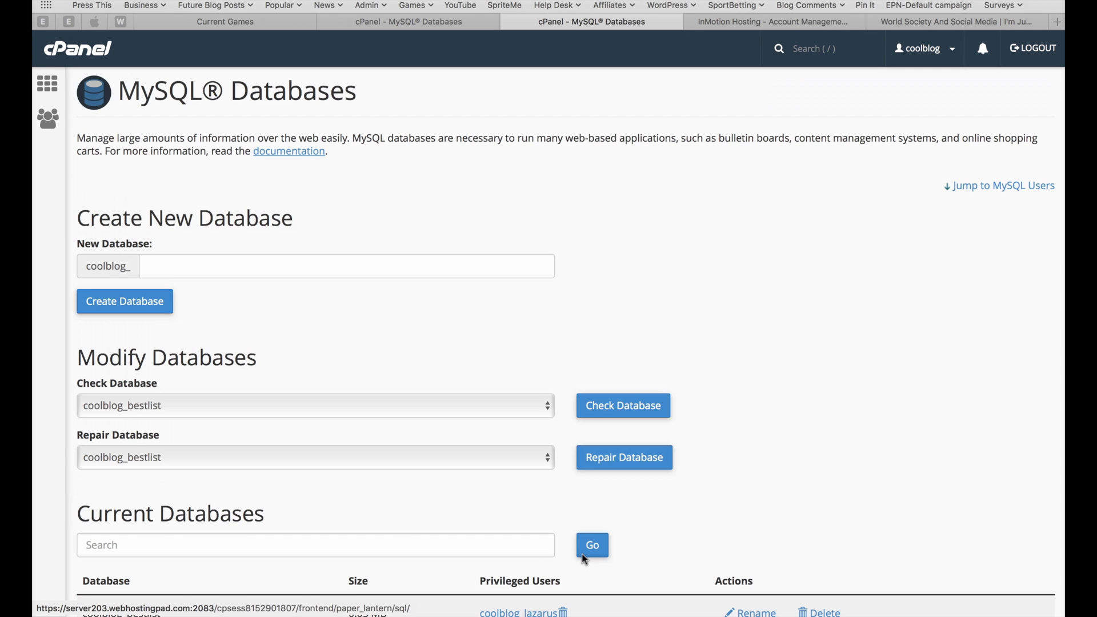
Step: Check the current databases' privileged users, then open the import page for coolblog_hotsoftware in phpMyAdmin from the cPanel home page
{"action": "scroll", "coordinate": [584, 559], "scroll_direction": "down", "scroll_amount": 5}
{"action": "scroll", "coordinate": [584, 559], "scroll_direction": "down", "scroll_amount": 3}
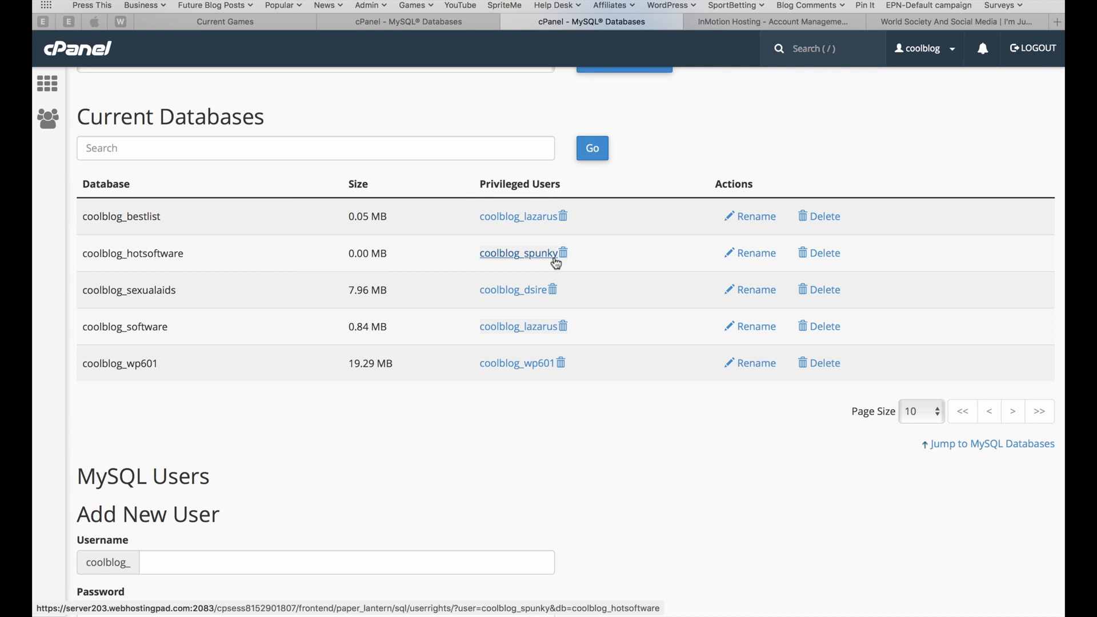
{"action": "scroll", "coordinate": [556, 263], "scroll_direction": "down", "scroll_amount": 5}
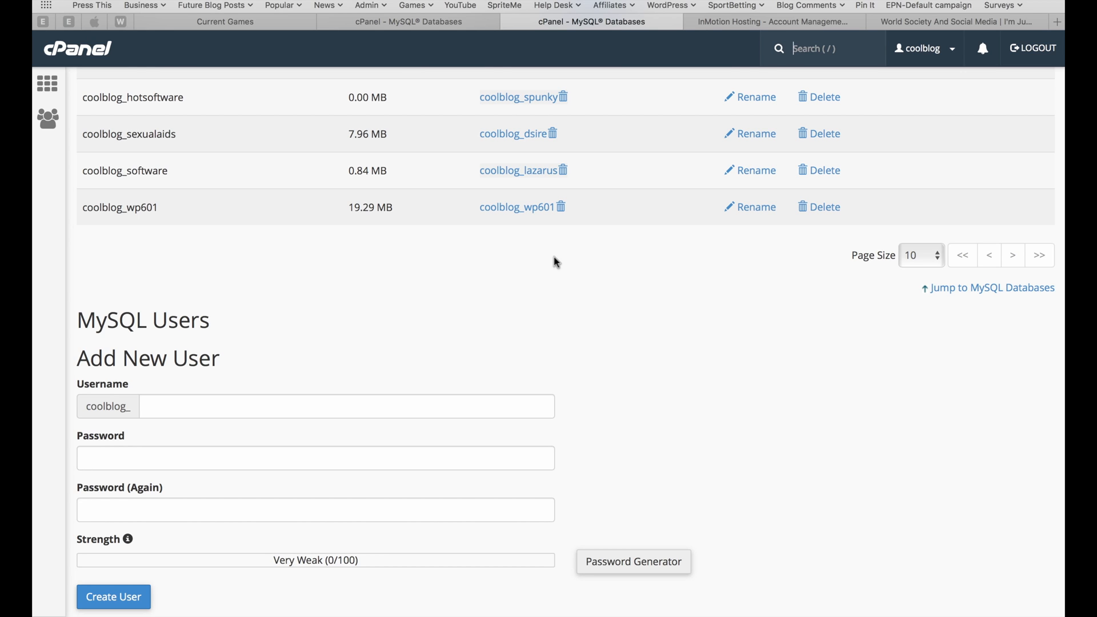
{"action": "scroll", "coordinate": [557, 262], "scroll_direction": "up", "scroll_amount": 10}
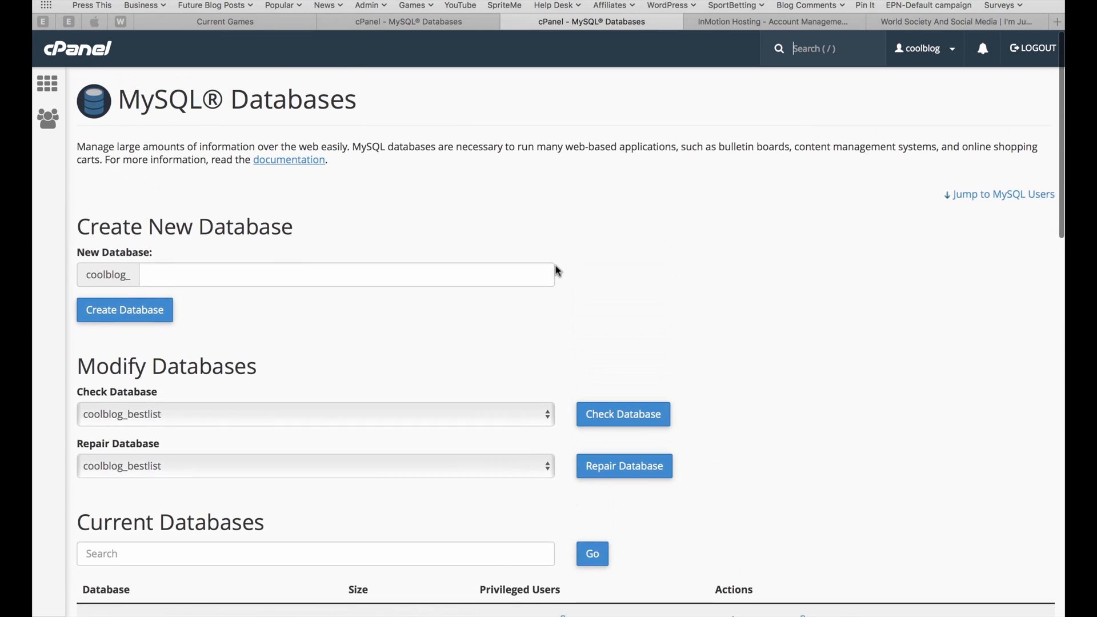
{"action": "left_click", "coordinate": [46, 88]}
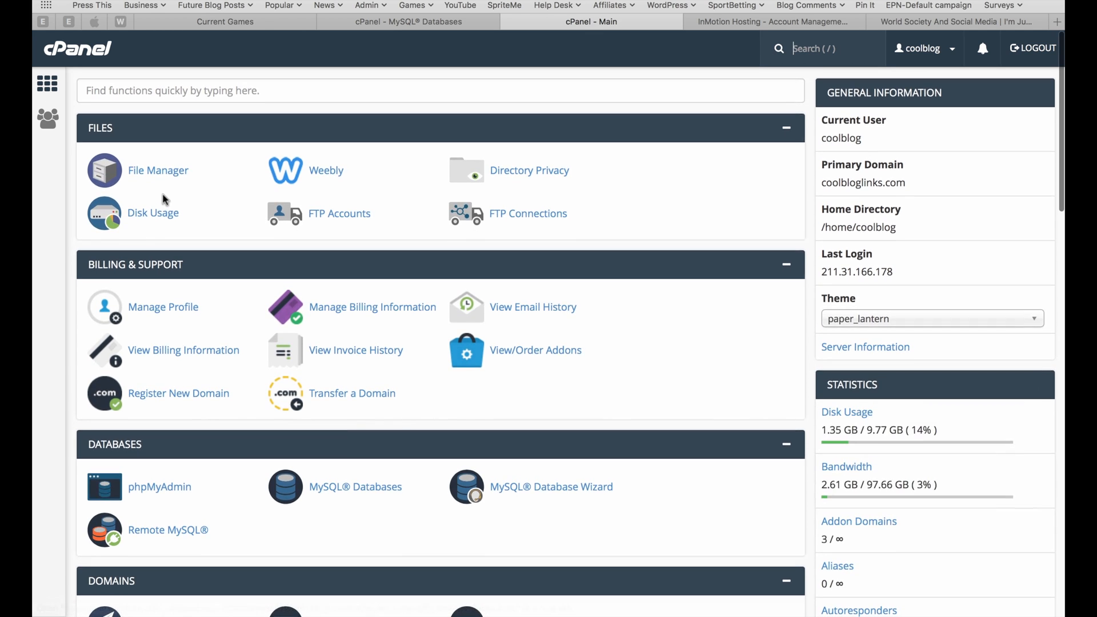
{"action": "scroll", "coordinate": [163, 195], "scroll_direction": "down", "scroll_amount": 2}
{"action": "scroll", "coordinate": [163, 195], "scroll_direction": "down", "scroll_amount": 5}
{"action": "scroll", "coordinate": [163, 196], "scroll_direction": "down", "scroll_amount": 5}
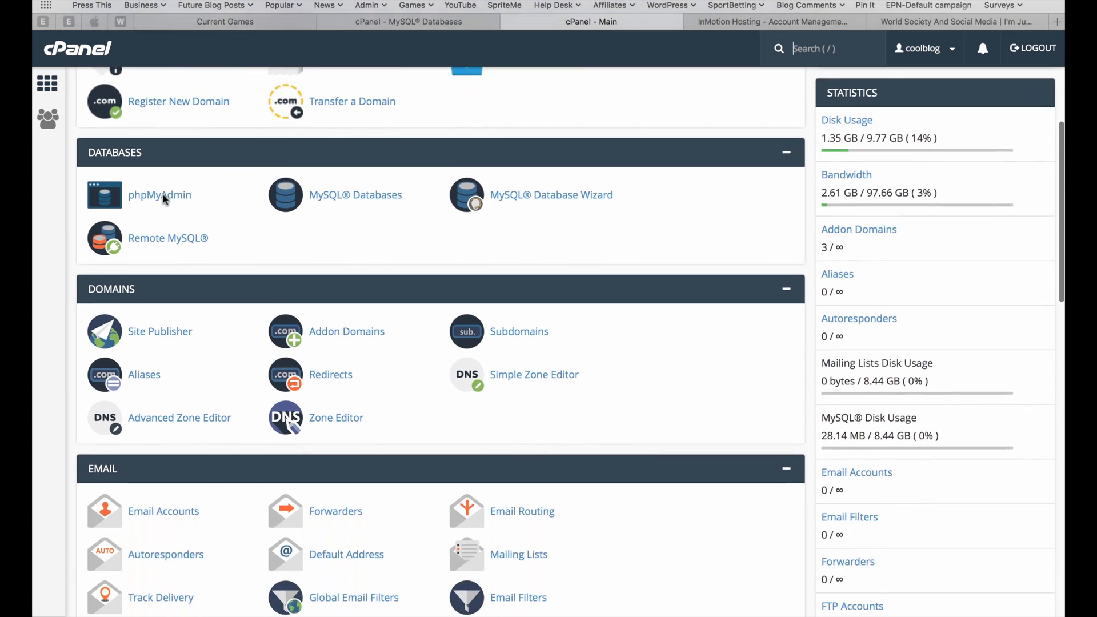
{"action": "scroll", "coordinate": [163, 197], "scroll_direction": "up", "scroll_amount": 7}
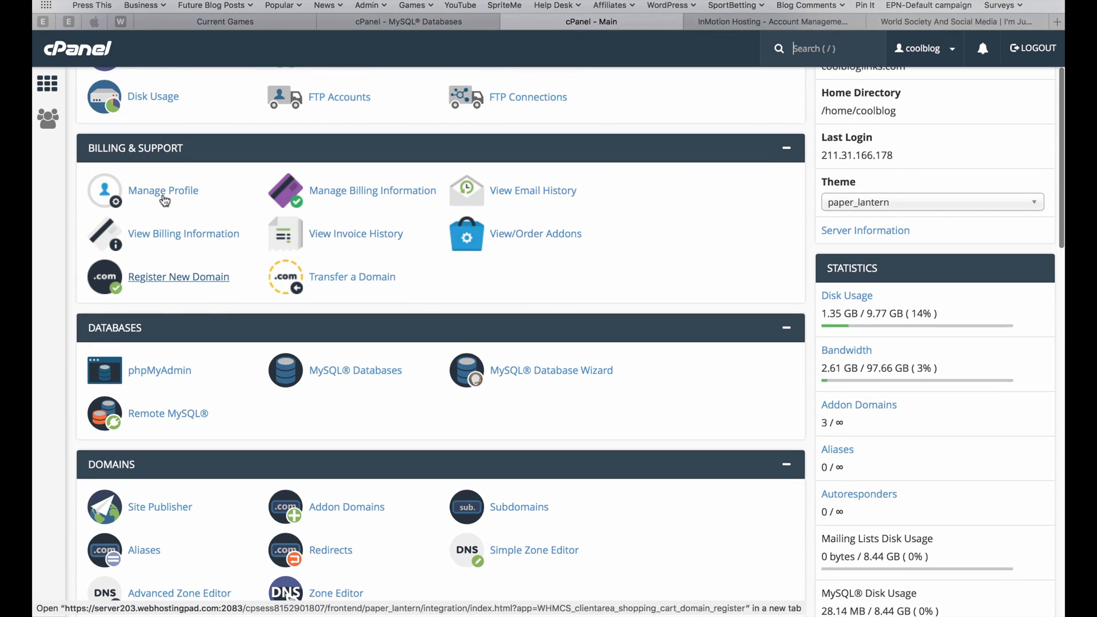
{"action": "left_click", "coordinate": [163, 362]}
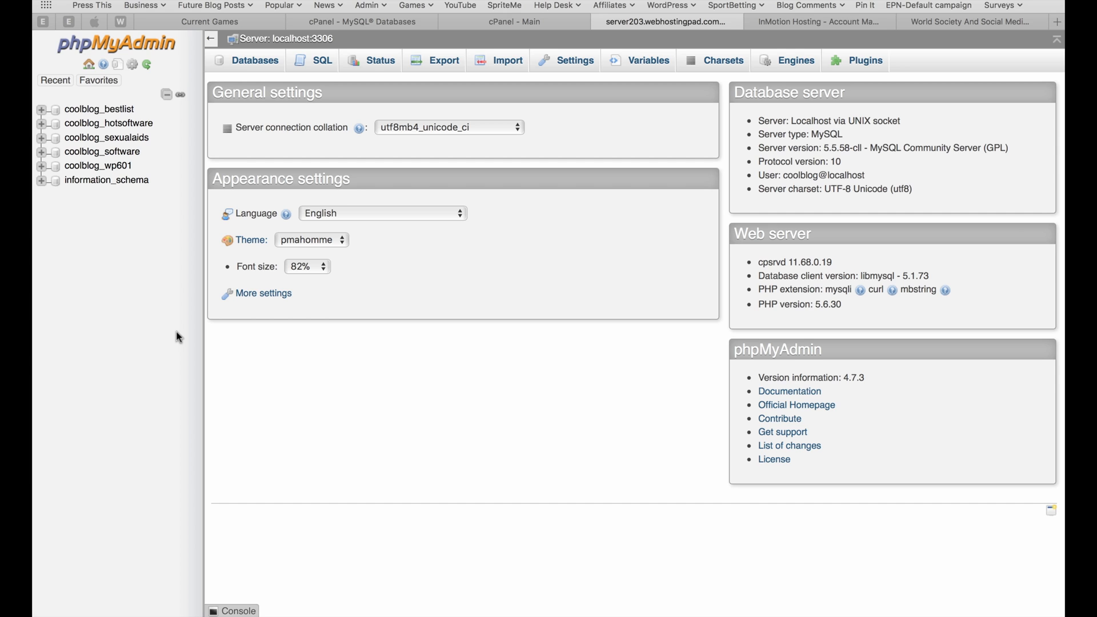
{"action": "left_click", "coordinate": [110, 127]}
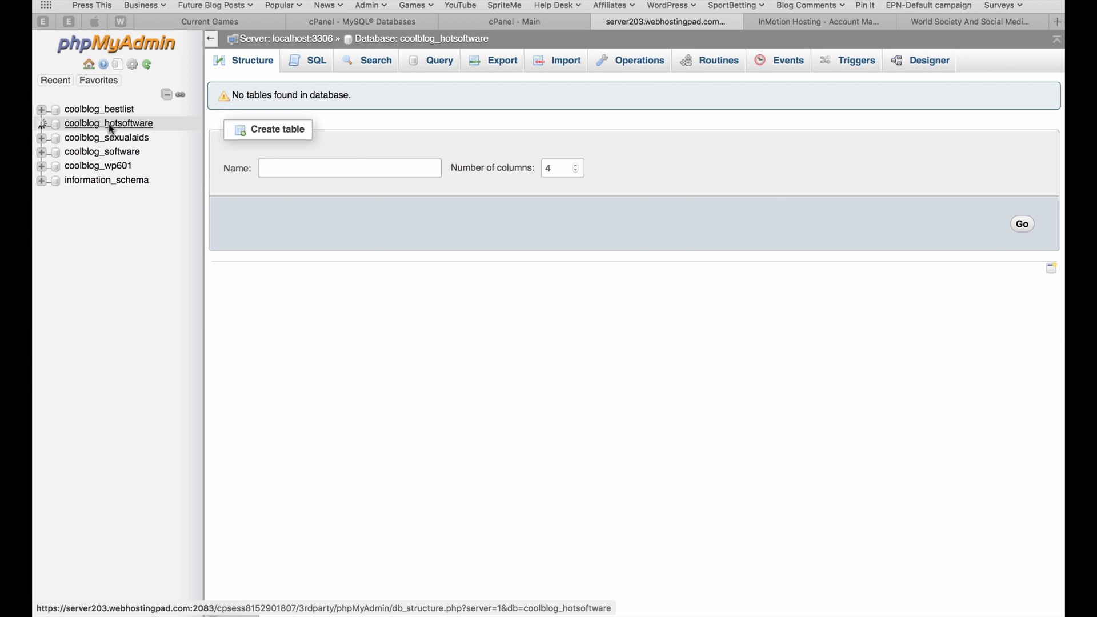
{"action": "left_click", "coordinate": [537, 63]}
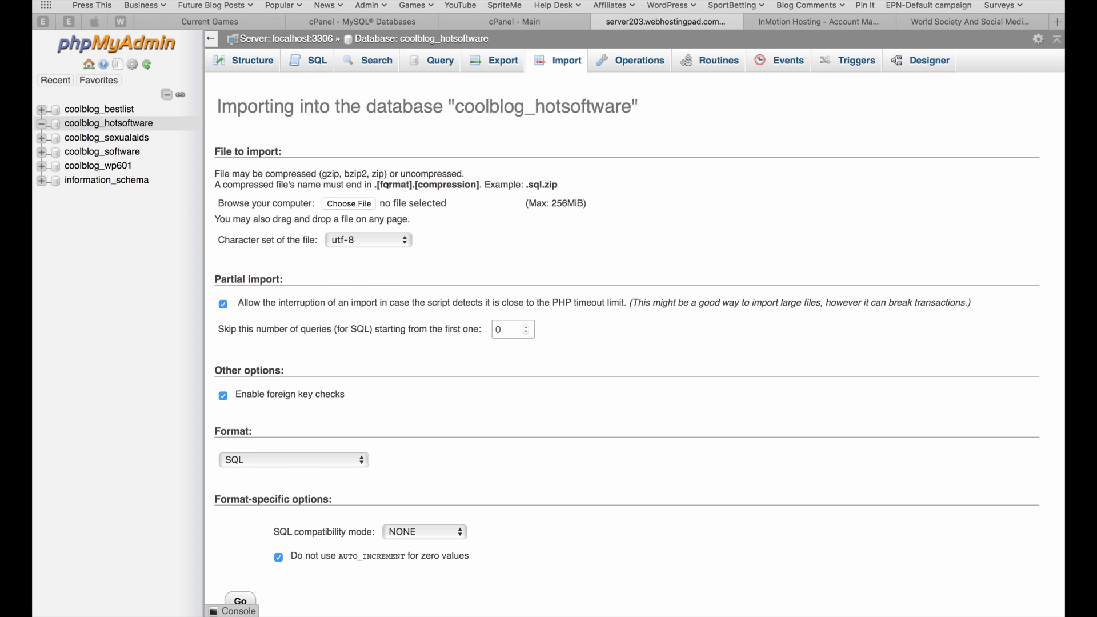
Step: Find the exported file by searching for "cool" and choose coolblog_software.sql as the file to import
{"action": "left_click", "coordinate": [360, 207]}
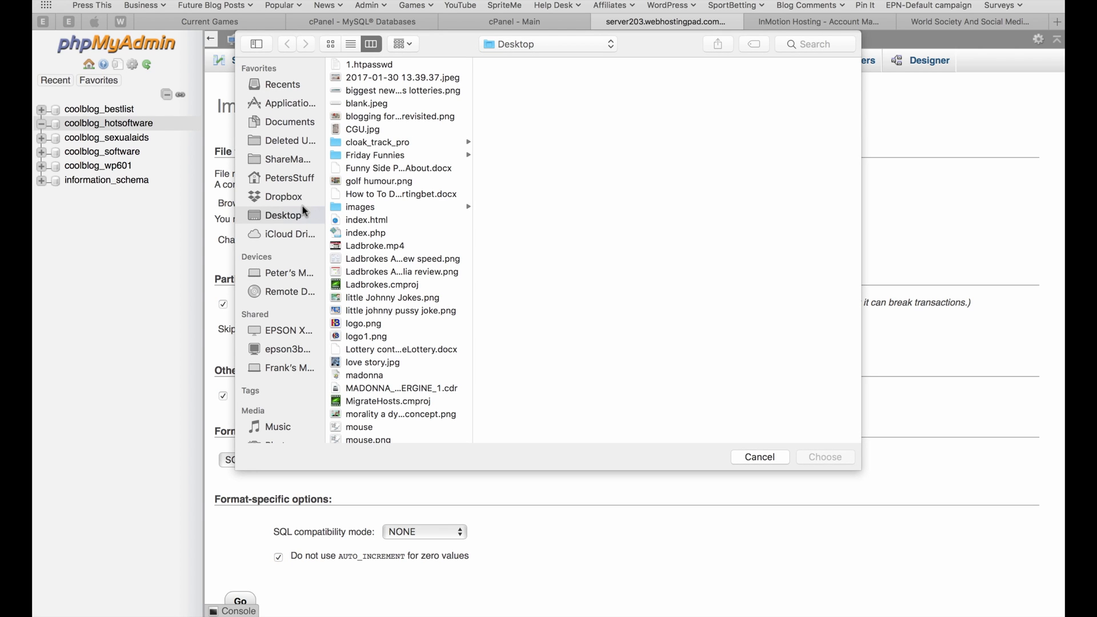
{"action": "left_click", "coordinate": [295, 177]}
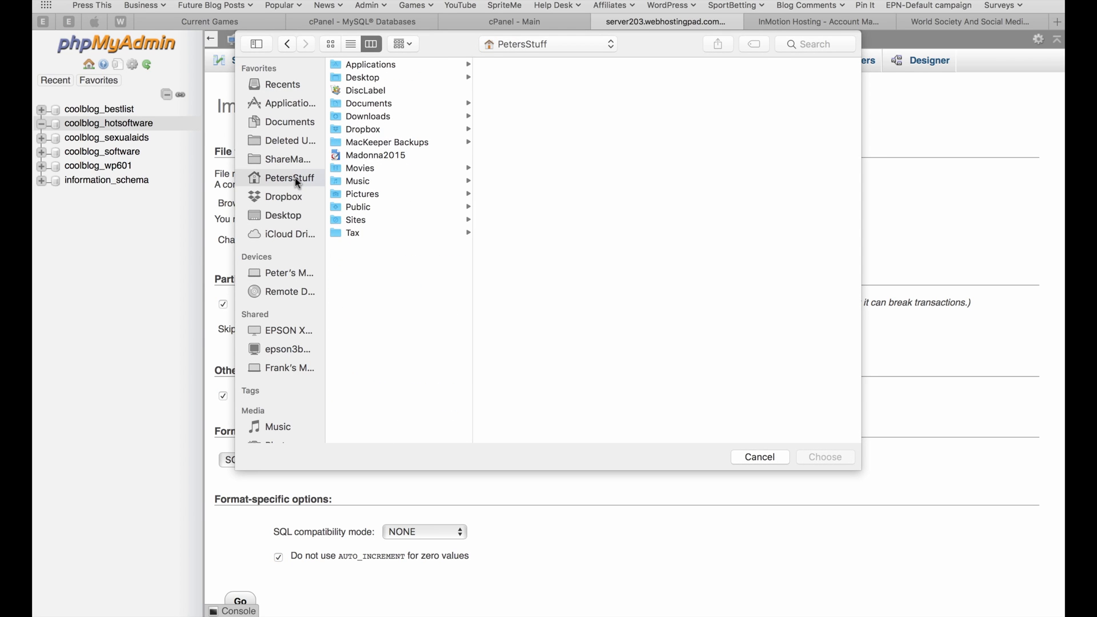
{"action": "left_click", "coordinate": [367, 117]}
{"action": "left_click", "coordinate": [800, 39]}
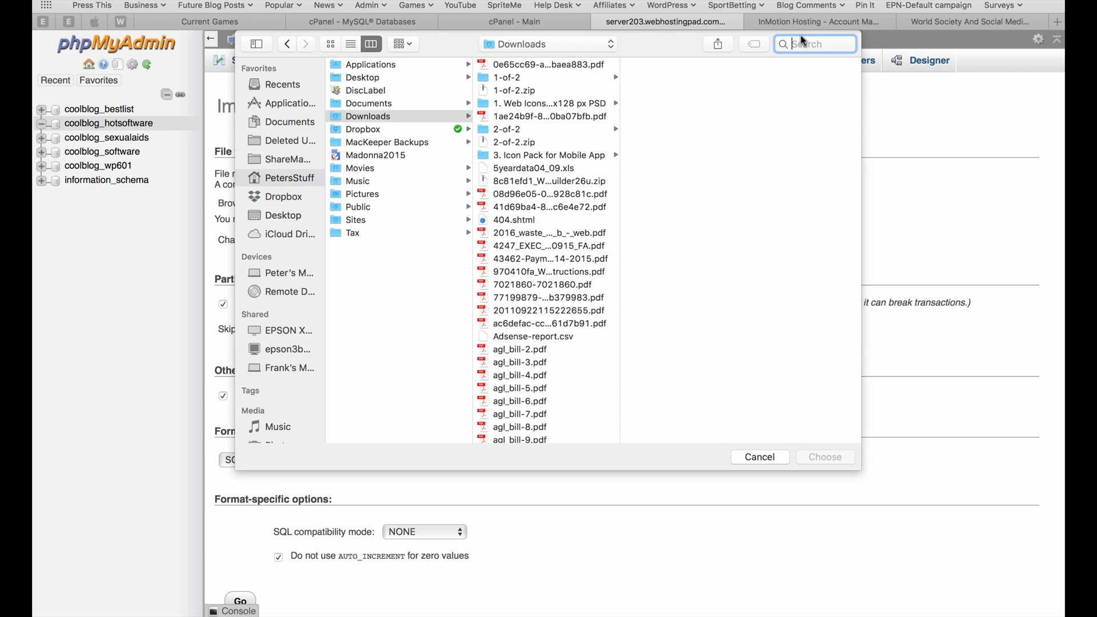
{"action": "type", "text": "cool"}
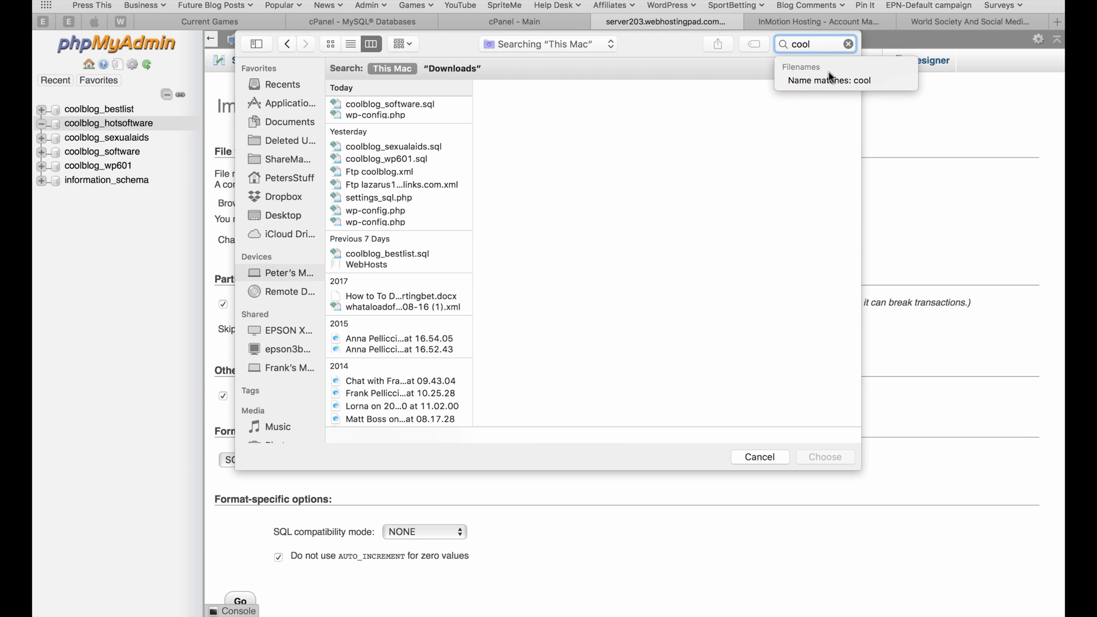
{"action": "left_click", "coordinate": [409, 106]}
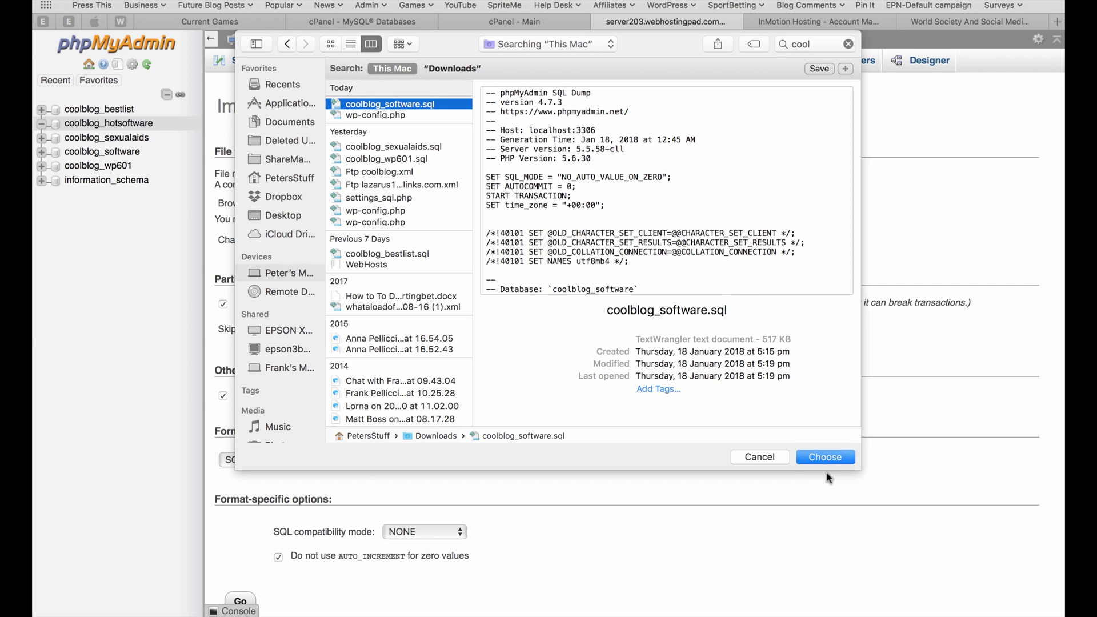
{"action": "left_click", "coordinate": [827, 458]}
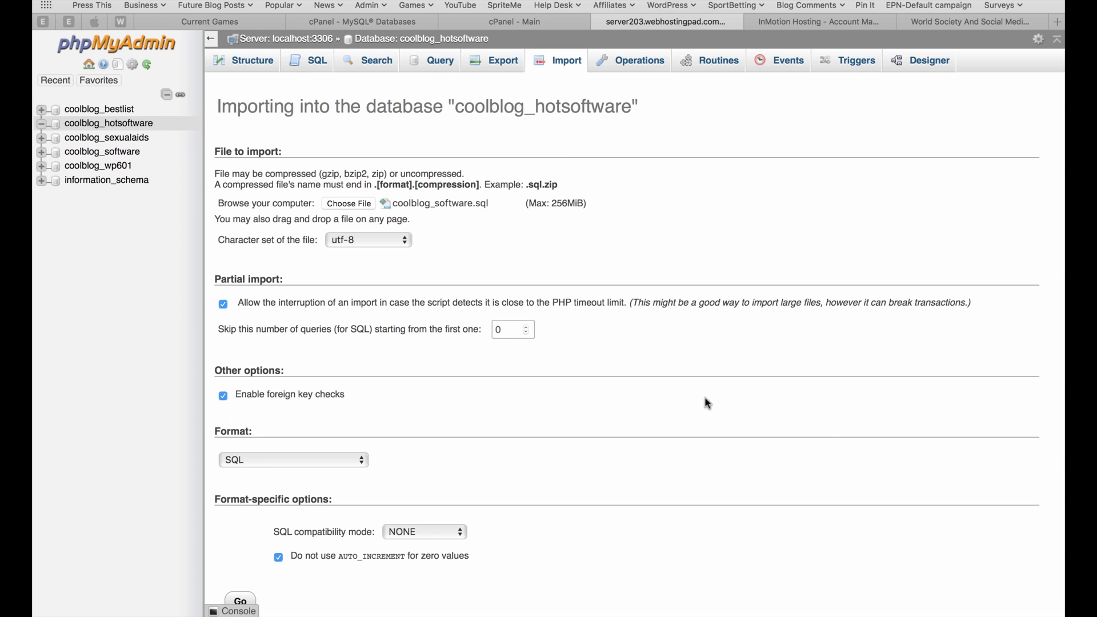
Step: Run the SQL import into coolblog_hotsoftware, view the database's table list, and close phpMyAdmin
{"action": "scroll", "coordinate": [707, 401], "scroll_direction": "down", "scroll_amount": 2}
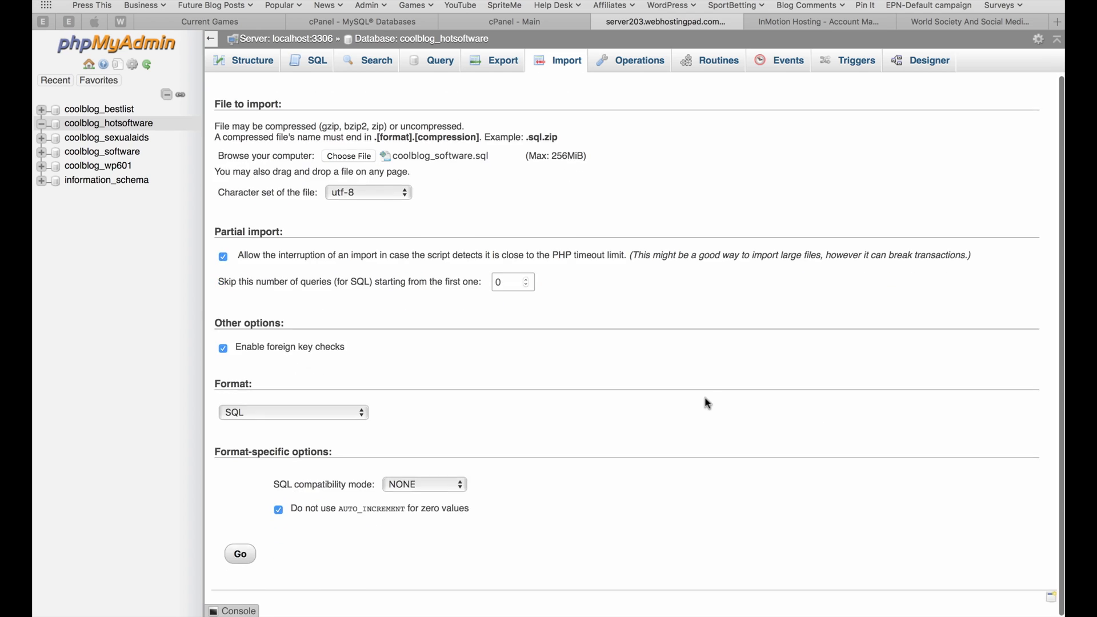
{"action": "left_click", "coordinate": [240, 560]}
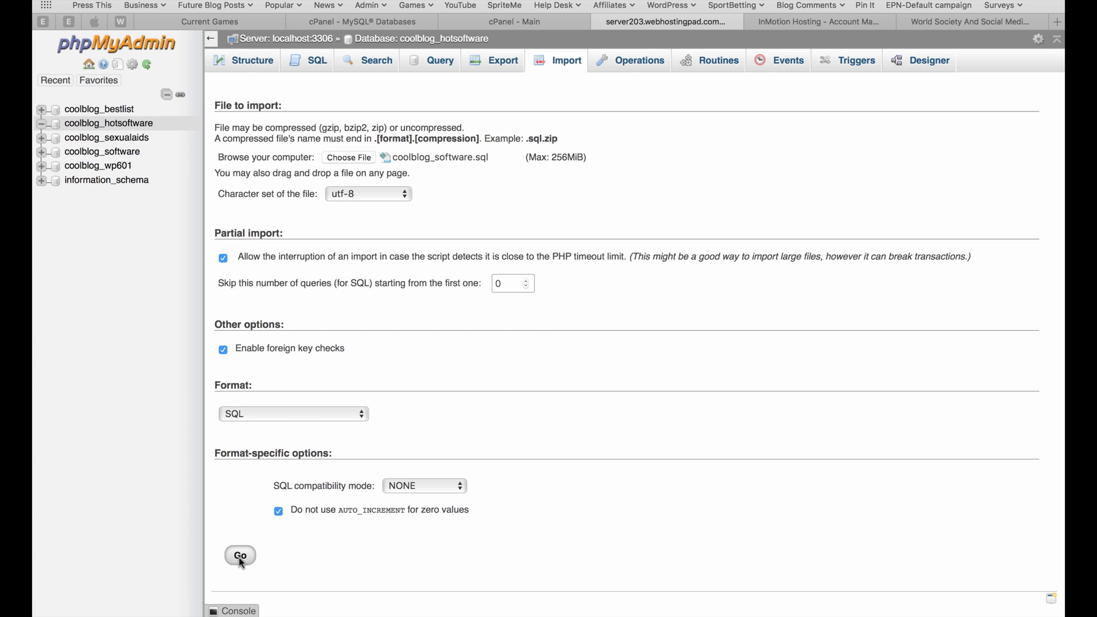
{"action": "left_click", "coordinate": [240, 557]}
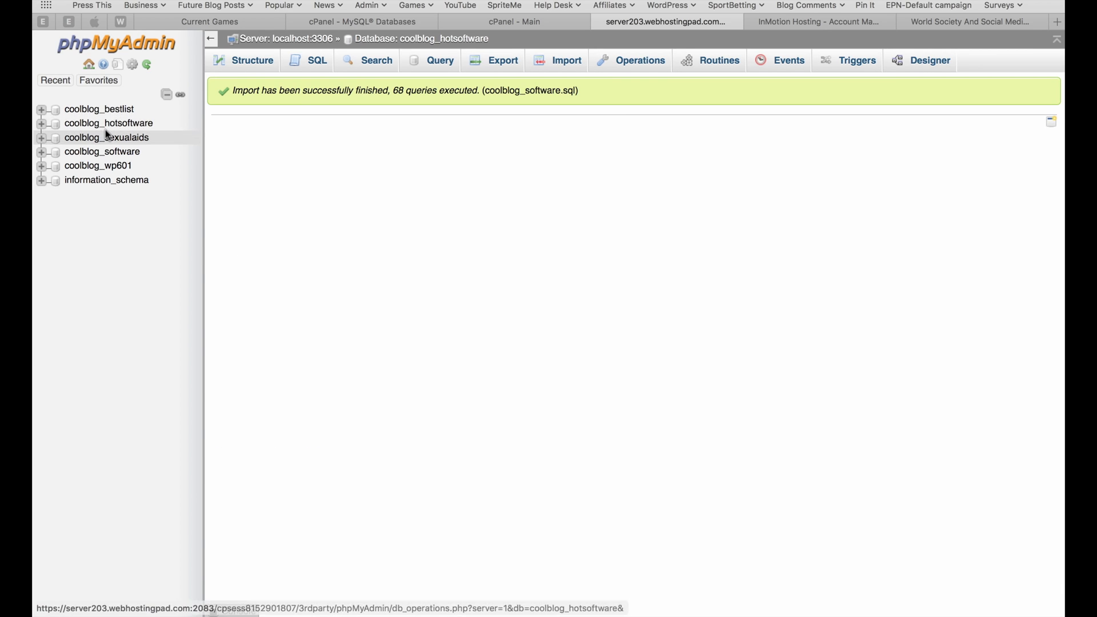
{"action": "left_click", "coordinate": [136, 125]}
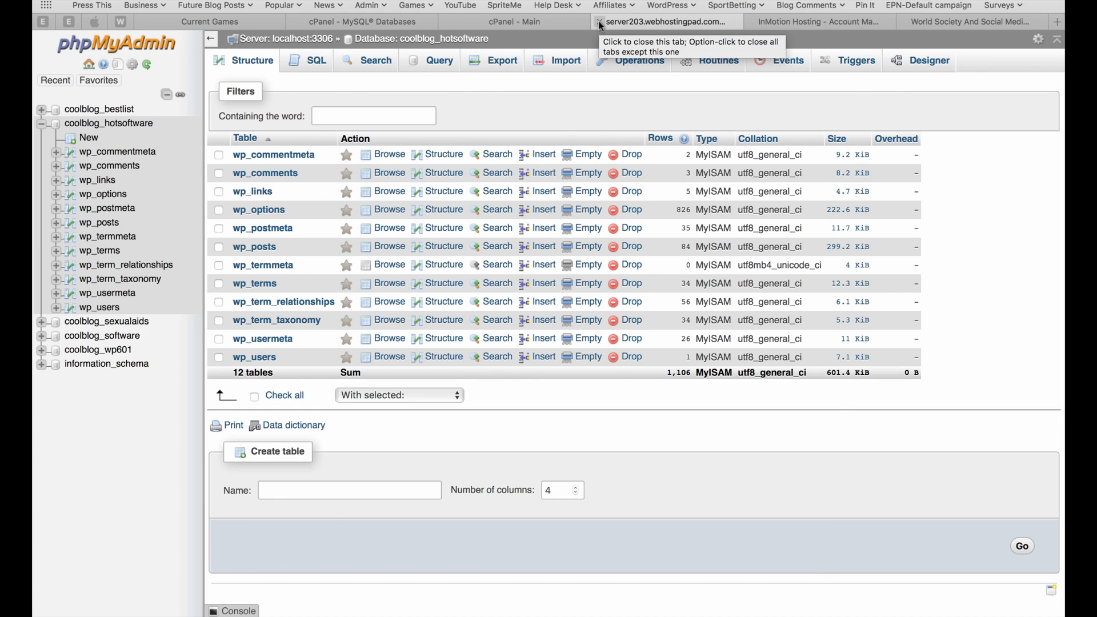
{"action": "left_click", "coordinate": [599, 22]}
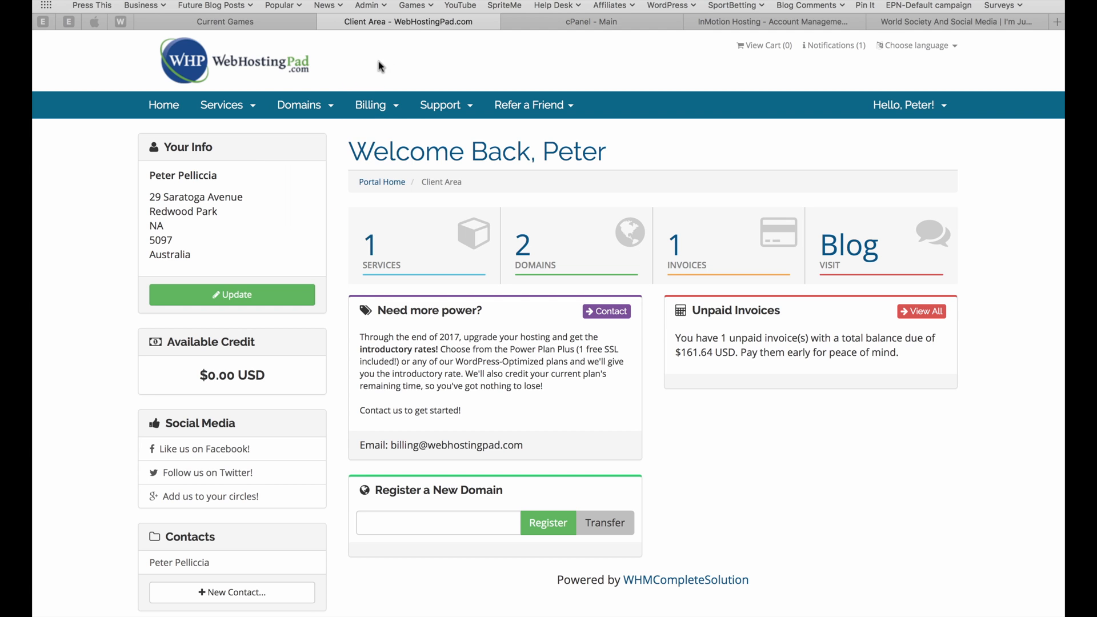
Step: Switch to the Dynadot domain registrar site and open the list of managed domains
{"action": "key", "text": "super+l"}
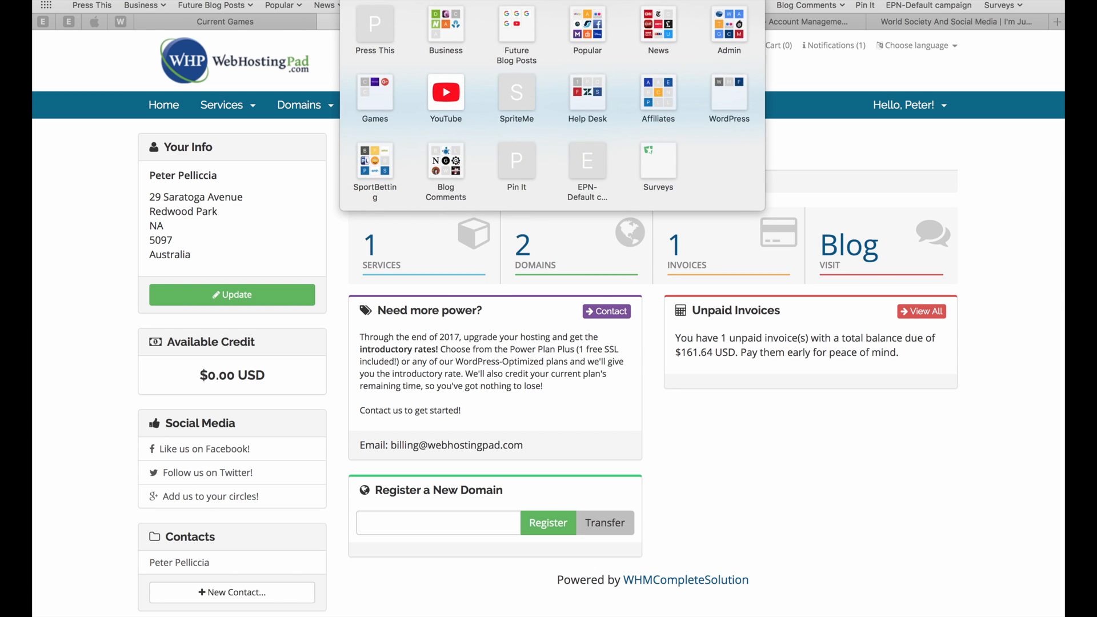
{"action": "type", "text": "dyn"}
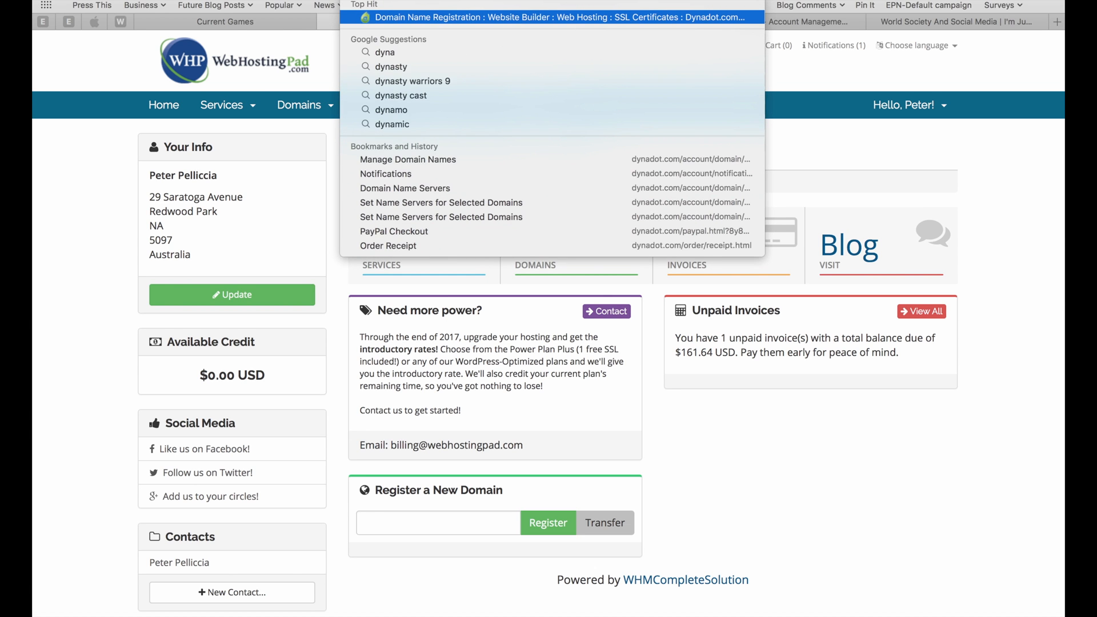
{"action": "type", "text": "t"}
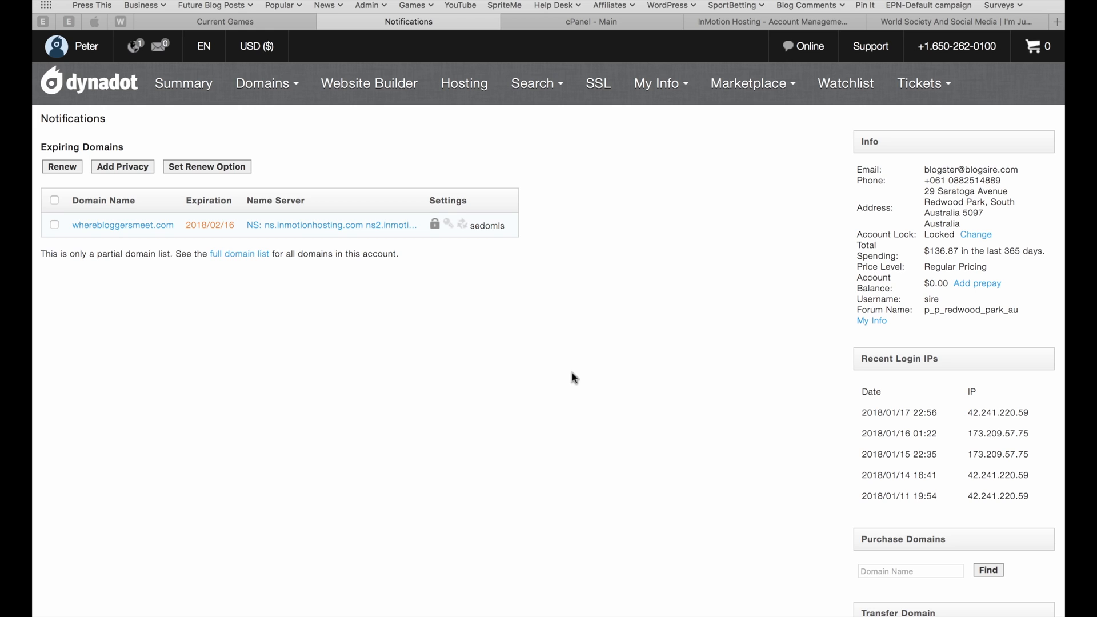
{"action": "mouse_move", "coordinate": [295, 84]}
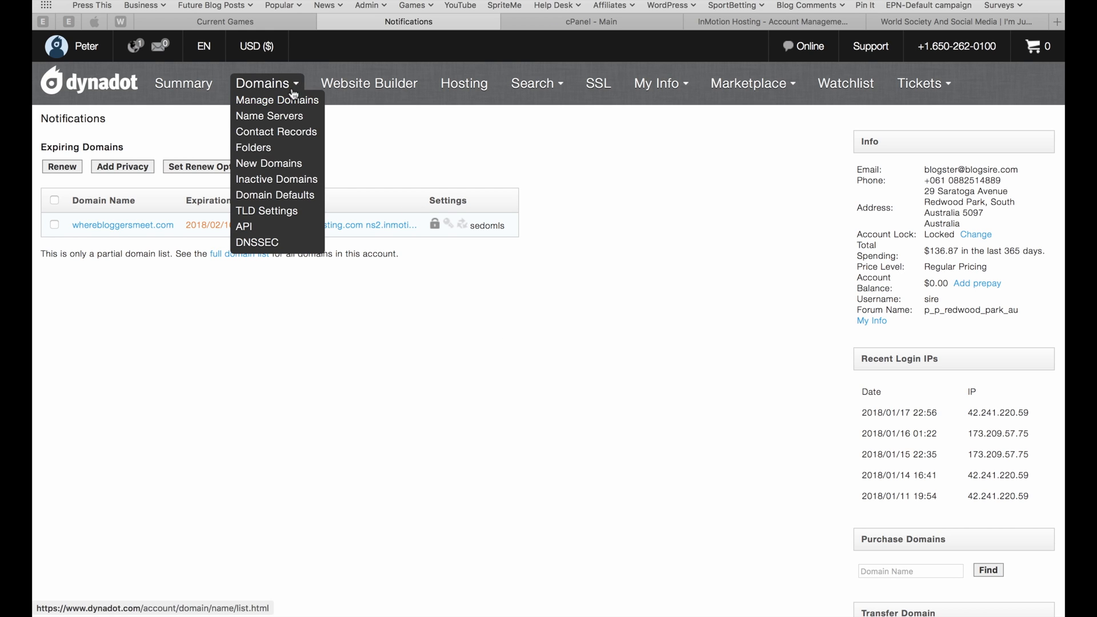
{"action": "left_click", "coordinate": [290, 101]}
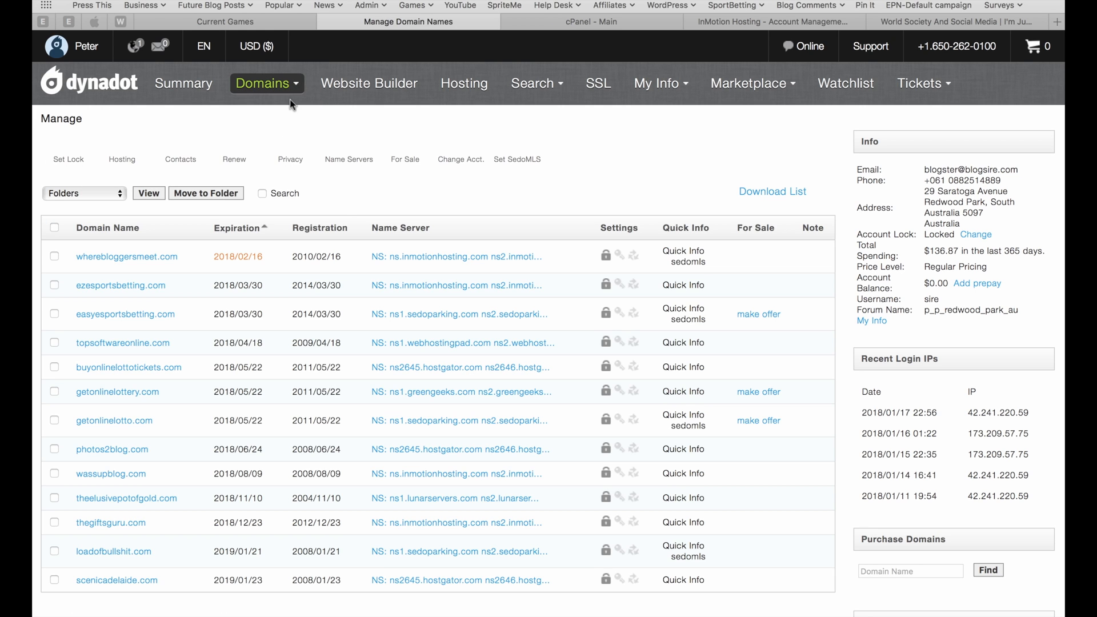
Step: Select topsoftwareonline.com in the domain list and open its name server settings
{"action": "mouse_move", "coordinate": [297, 162]}
{"action": "scroll", "coordinate": [303, 215], "scroll_direction": "down", "scroll_amount": 2}
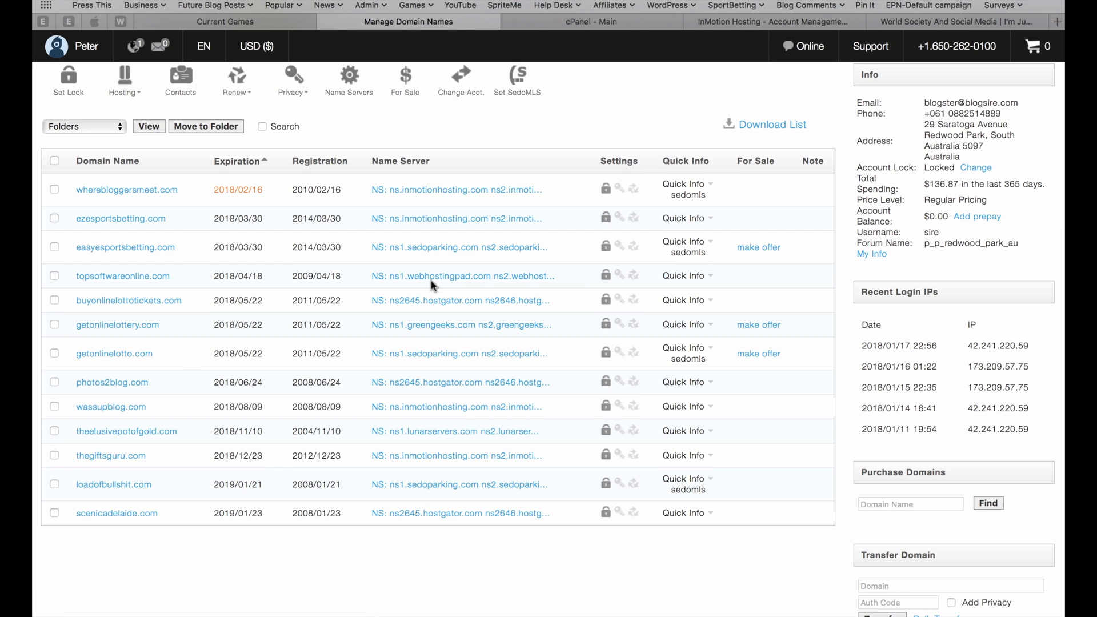
{"action": "left_click", "coordinate": [54, 276]}
{"action": "left_click", "coordinate": [349, 79]}
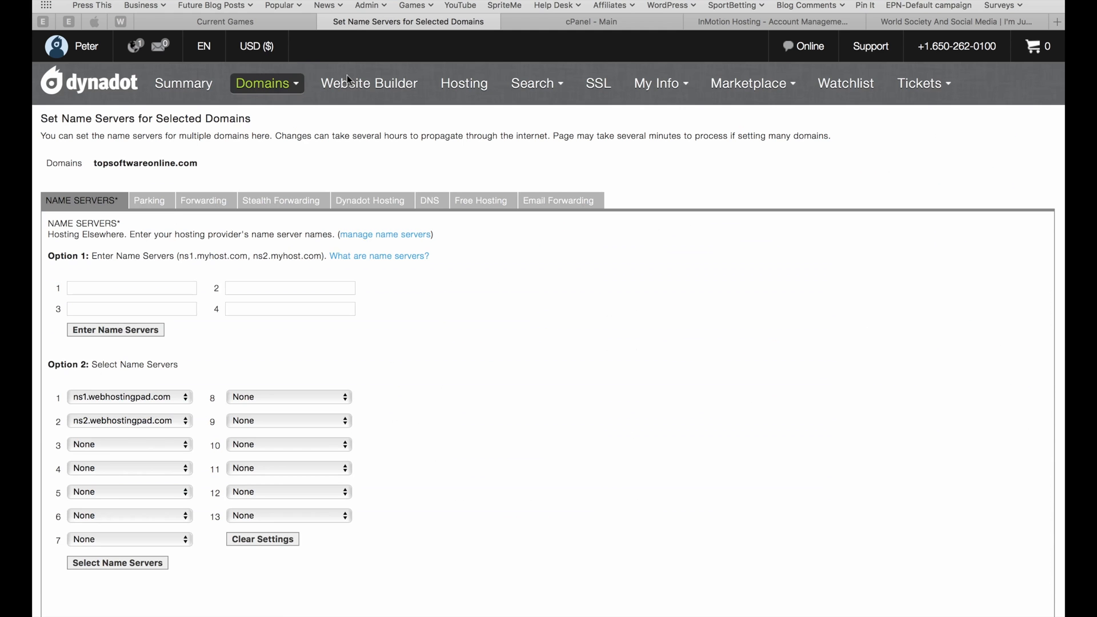
{"action": "scroll", "coordinate": [339, 377], "scroll_direction": "down", "scroll_amount": 2}
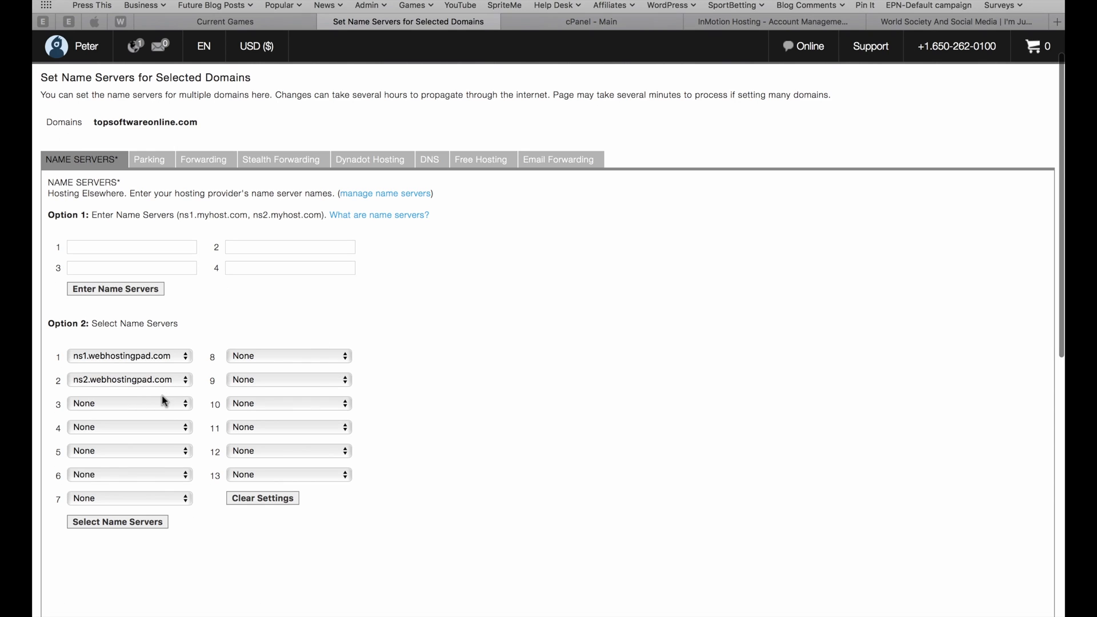